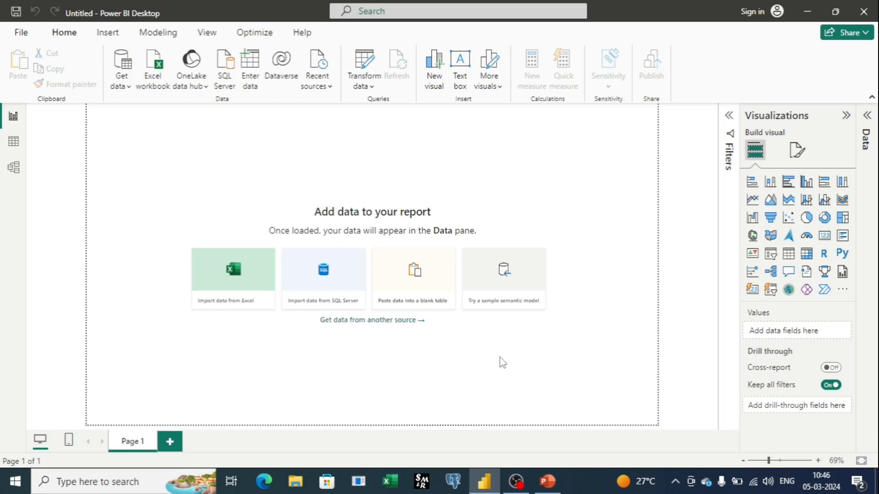
Step: Connect to the Excel workbook named cardinality on the Desktop as the data source
click(129, 72)
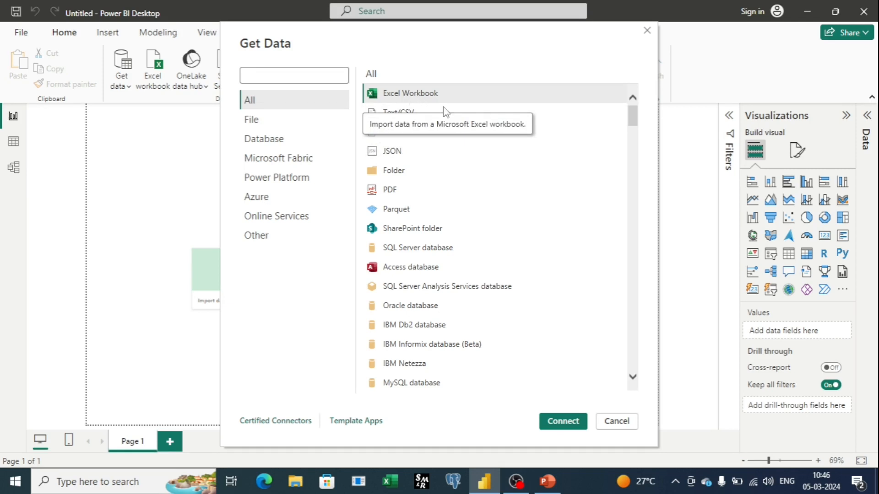
click(559, 428)
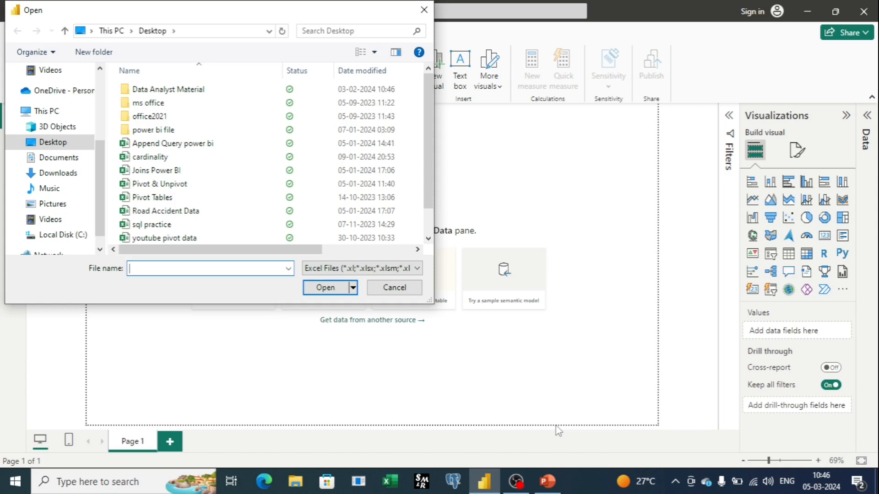
click(150, 157)
click(325, 288)
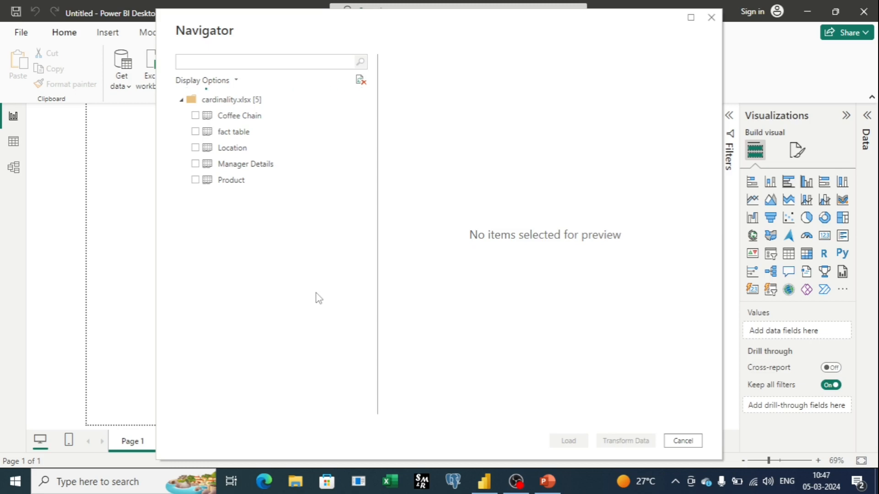
Step: Load the fact table, Location and Product tables from the cardinality workbook into the report
click(195, 132)
click(195, 148)
click(195, 179)
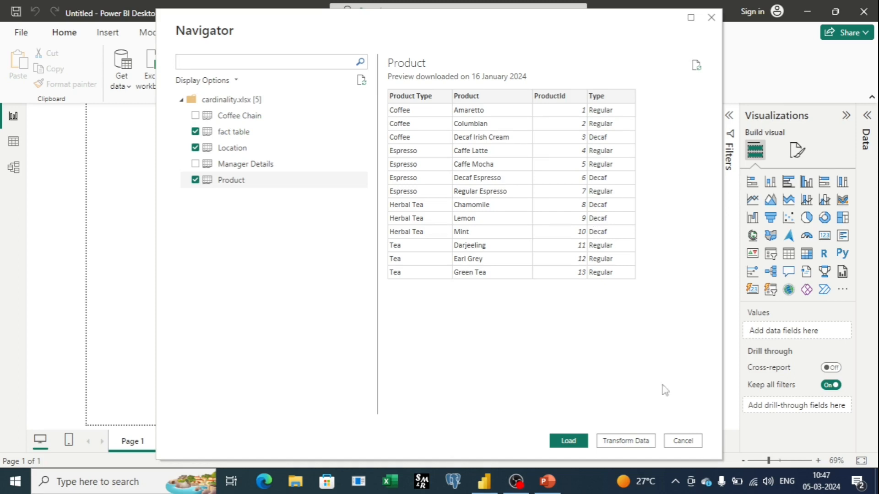
click(568, 440)
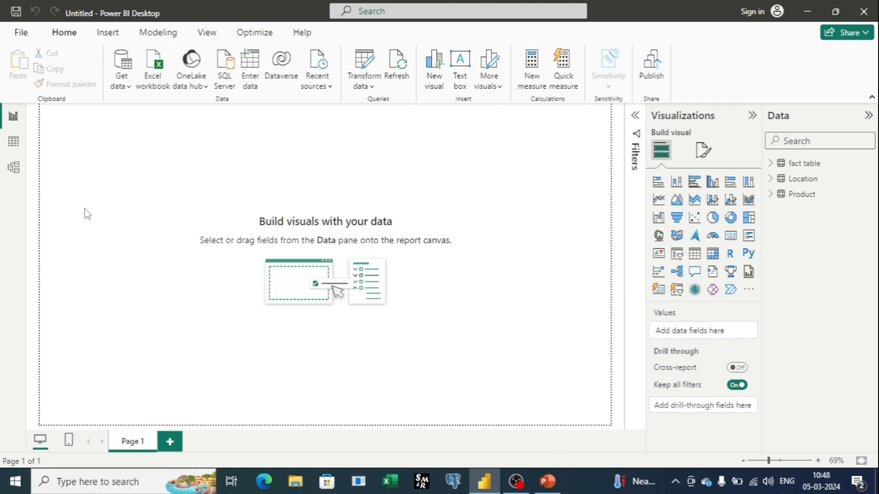
Step: Add a calculated column named Difference to the fact table, starting its formula with 'fact table'[Profit]
click(14, 142)
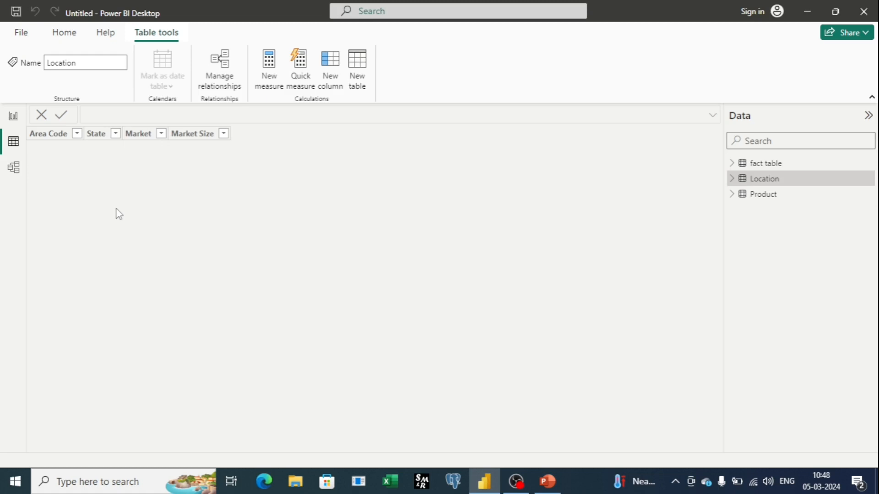
click(761, 165)
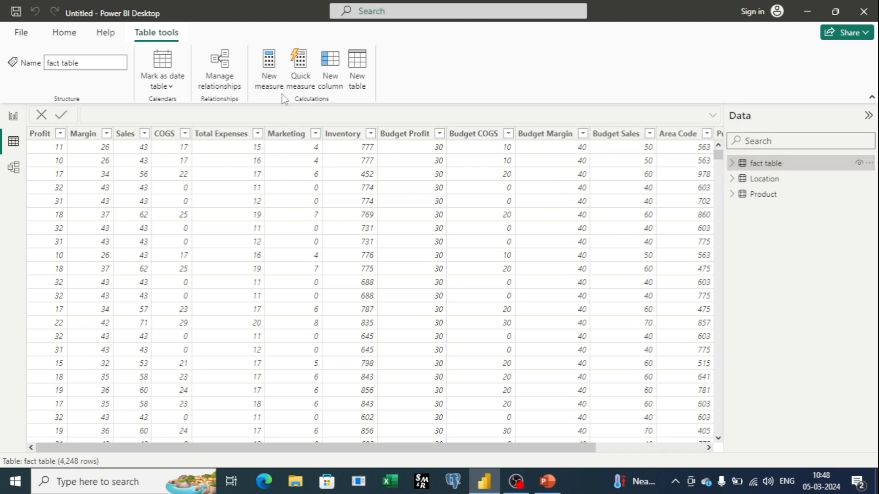
click(331, 73)
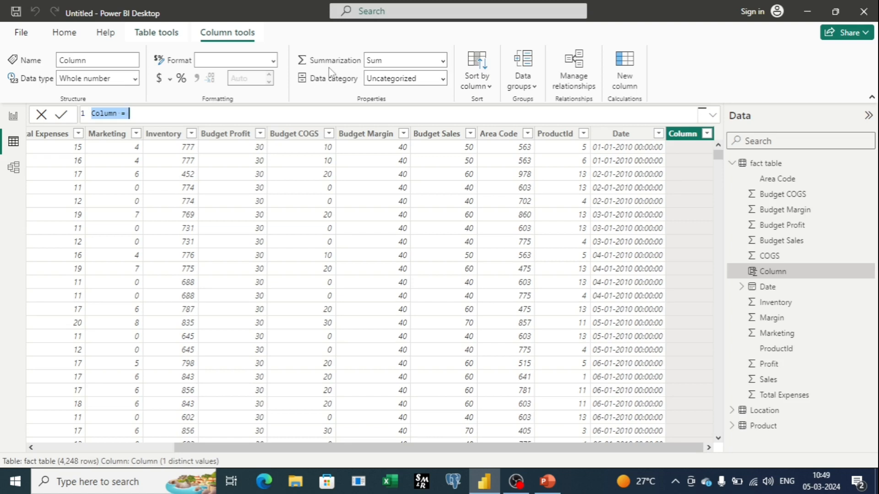
text(Difference)
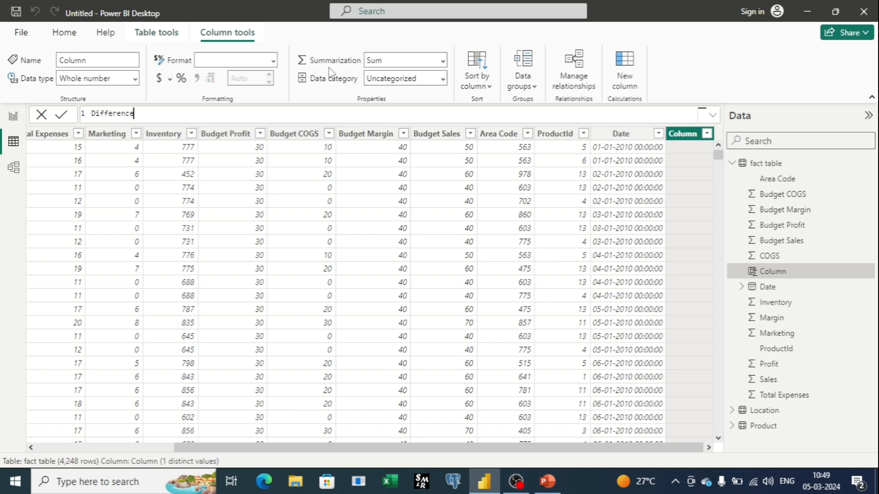
text( =)
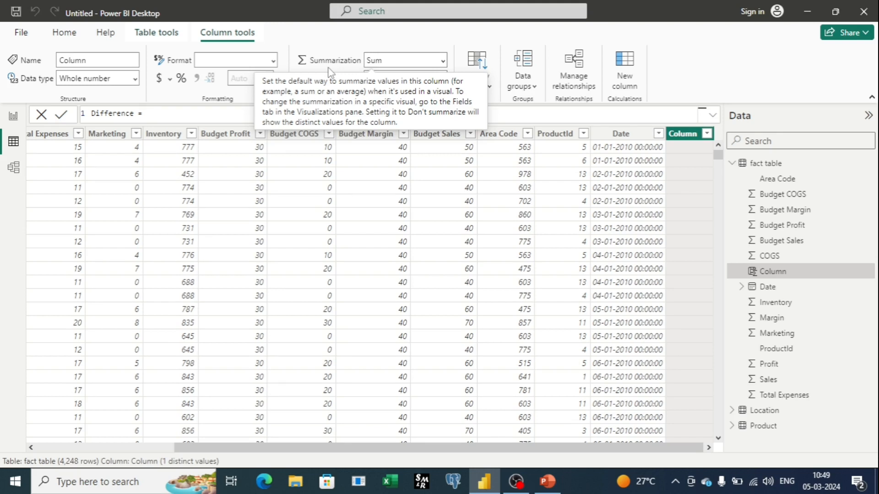
text(fac)
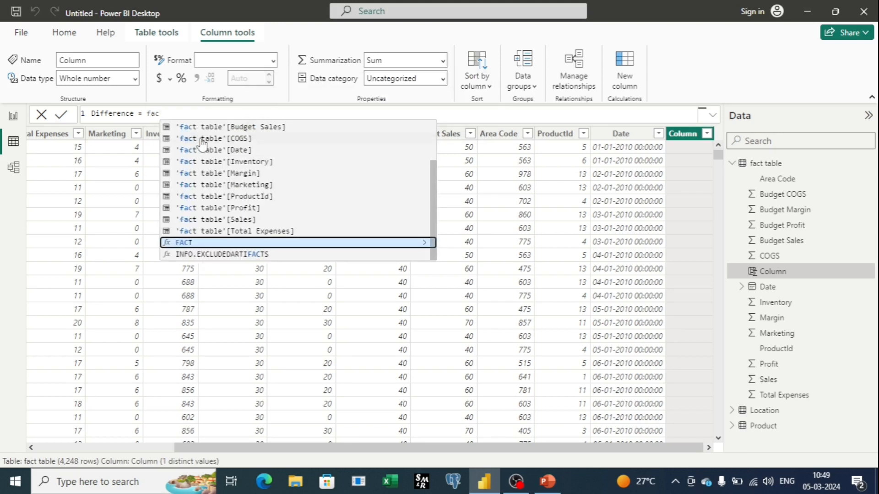
click(247, 209)
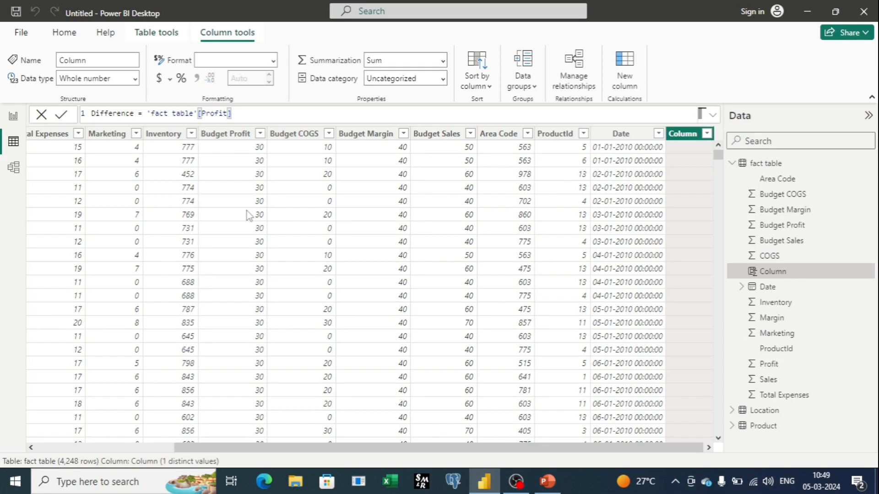
Step: Subtract 'fact table'[Budget Profit] in the Difference column's formula and commit it
text(-f)
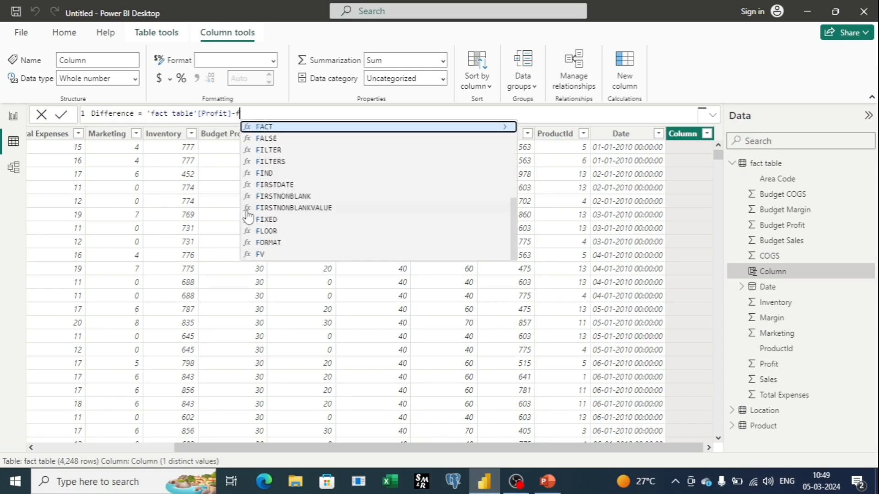
text(a)
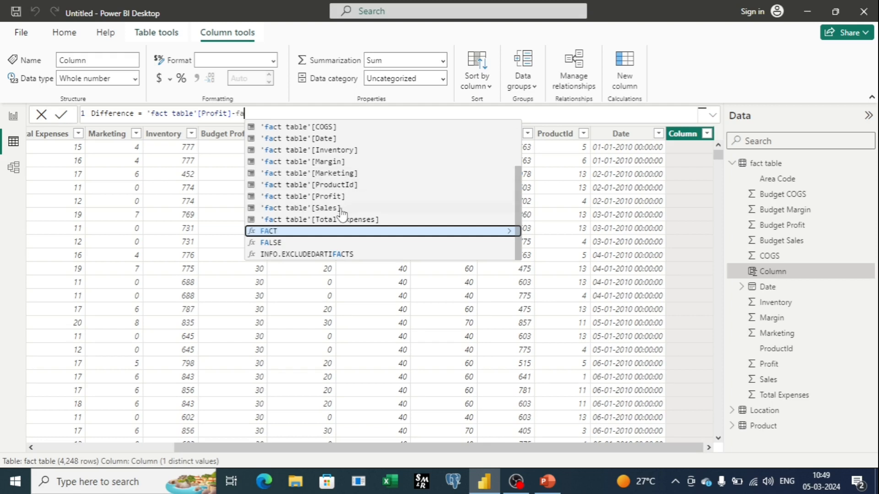
scroll(340, 211, up, 1)
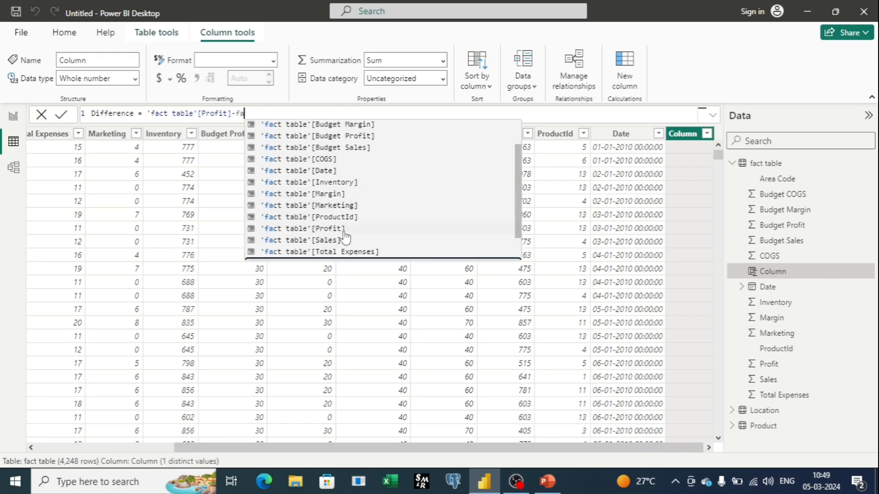
scroll(344, 238, up, 1)
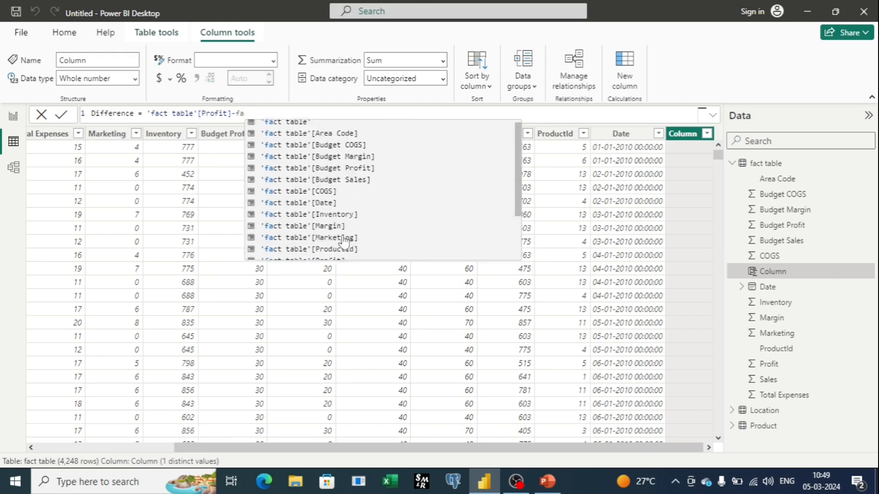
click(340, 169)
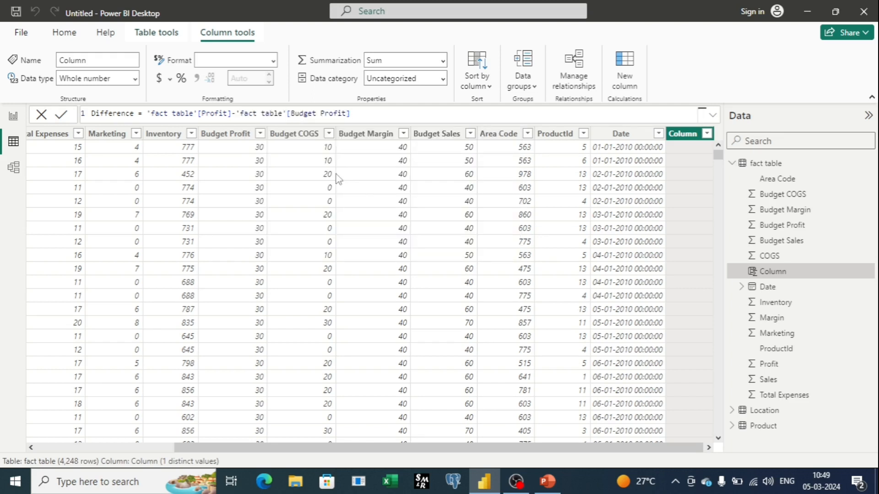
key(Return)
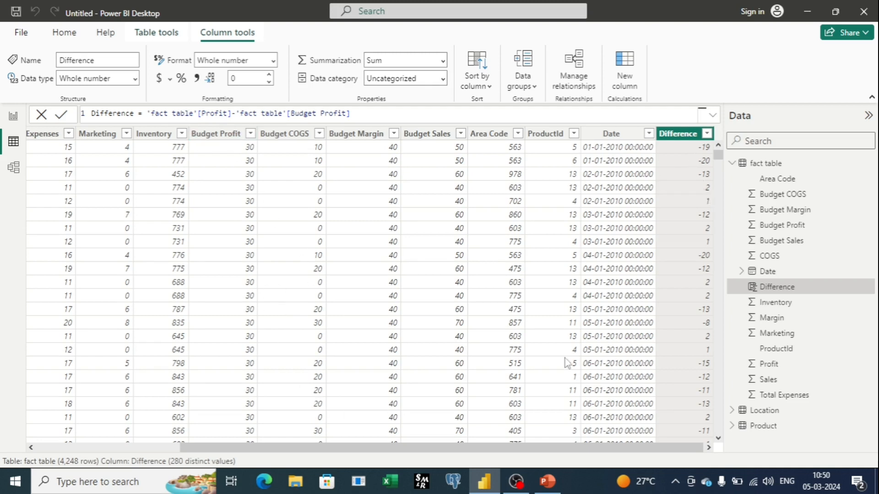
Step: Add another calculated column named TA/TNA to the fact table and begin its formula with the IF function
drag(394, 447, 253, 455)
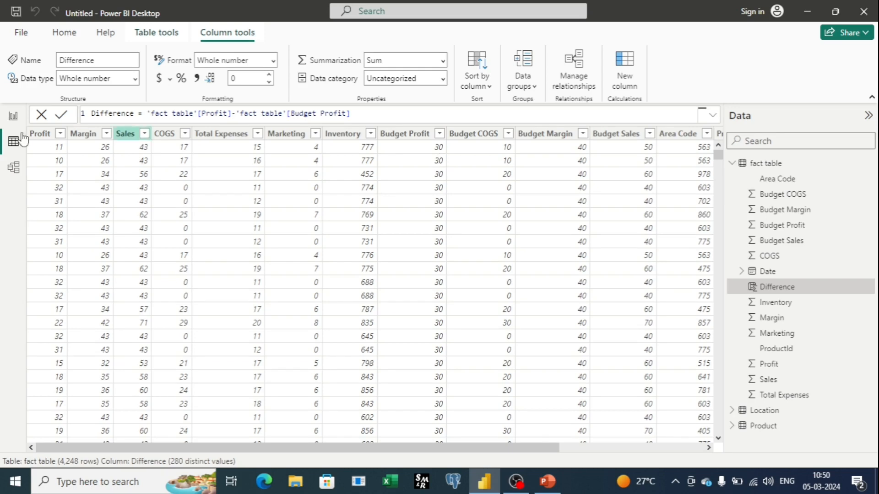
drag(457, 452, 599, 461)
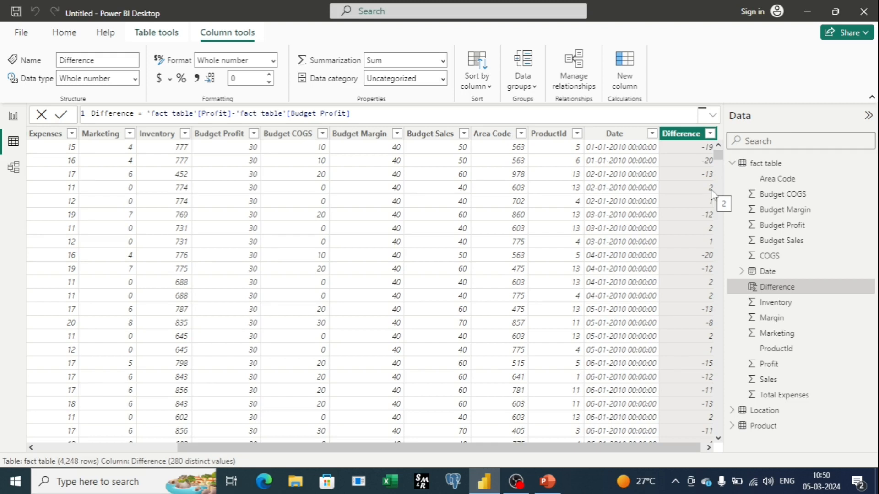
scroll(712, 229, right, 1)
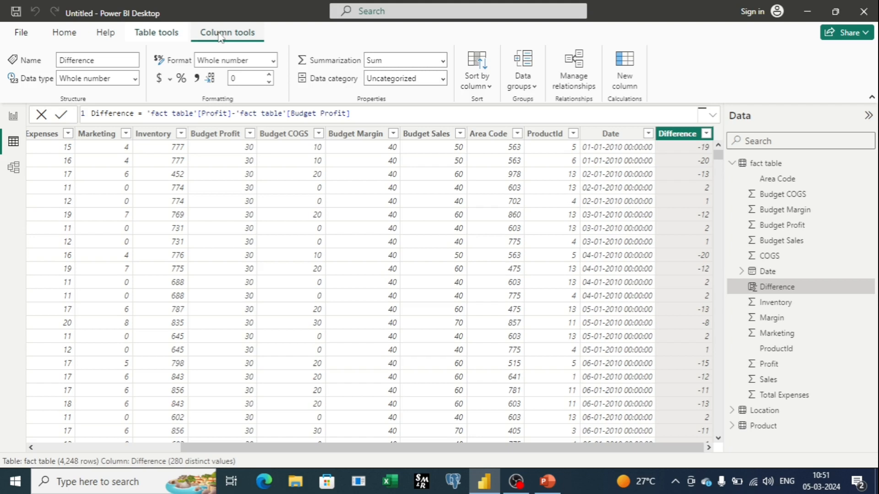
click(626, 64)
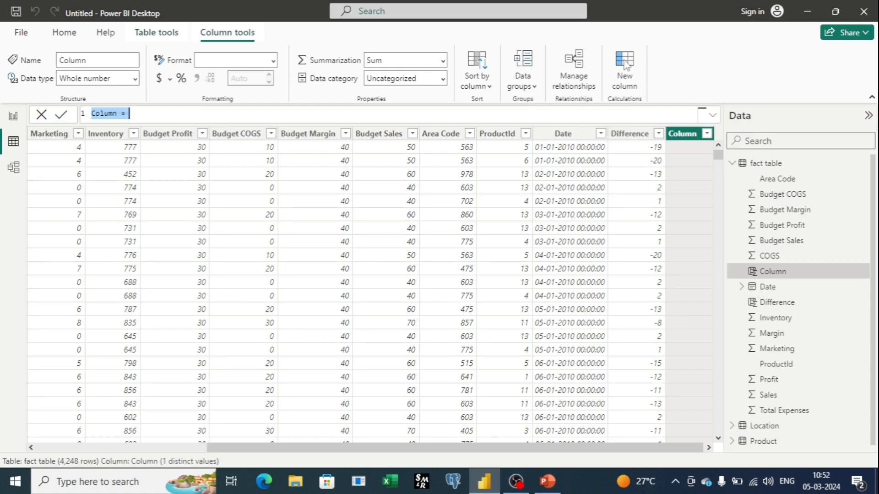
text(Ta)
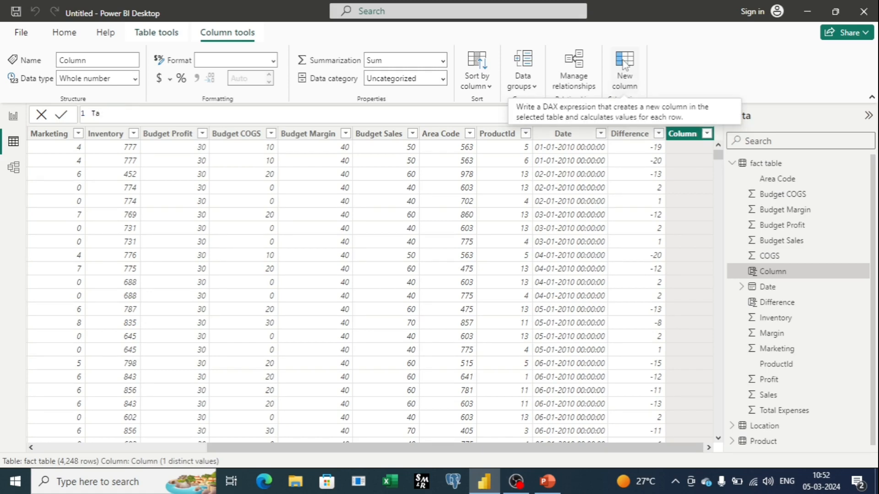
key(BackSpace)
text(A/TNA )
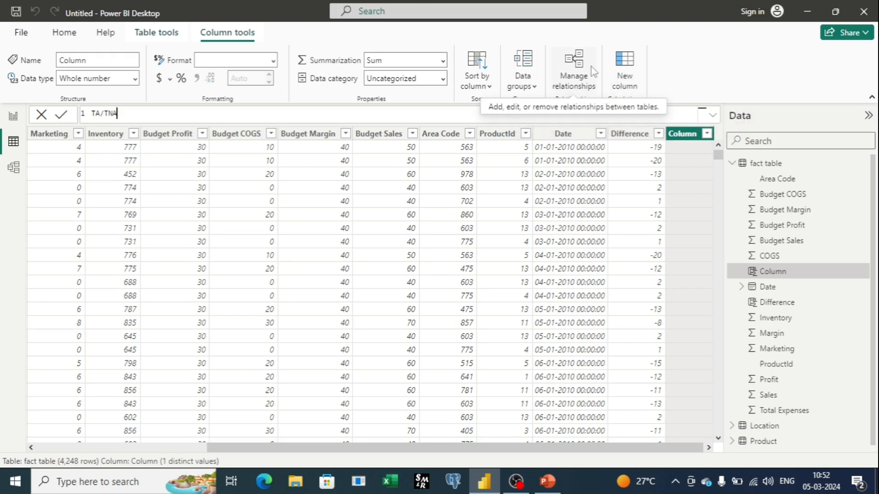
text(=)
text(IF)
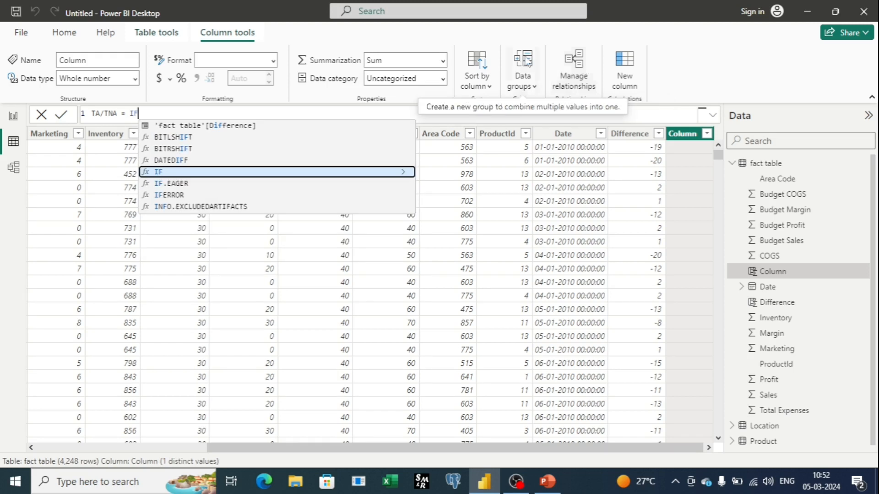
click(178, 172)
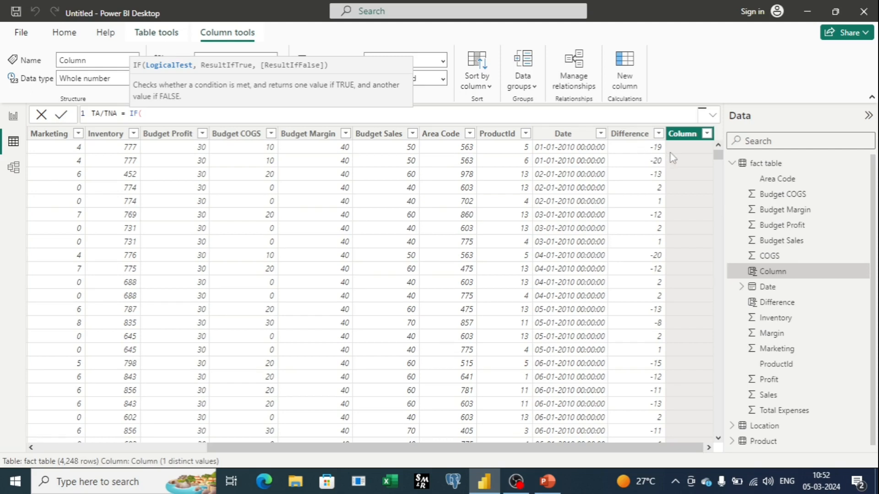
text(DIFFERE)
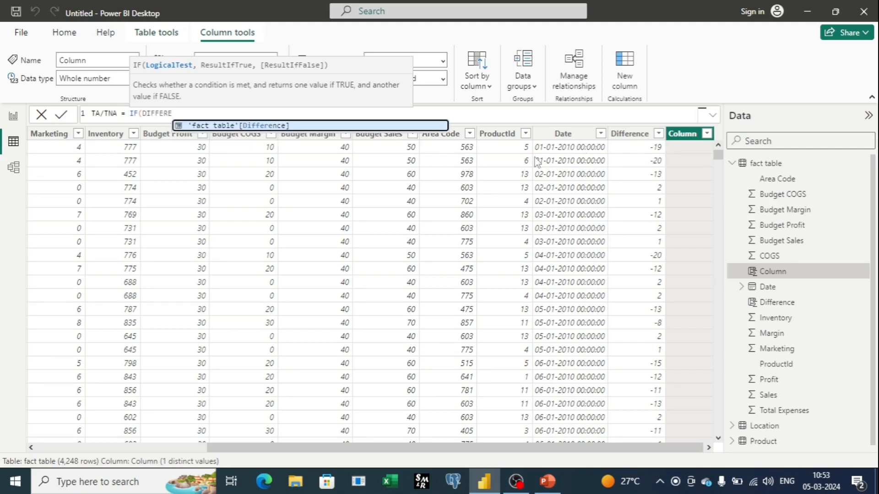
key(BackSpace)
key(BackSpace)
key(BackSpace)
key(BackSpace)
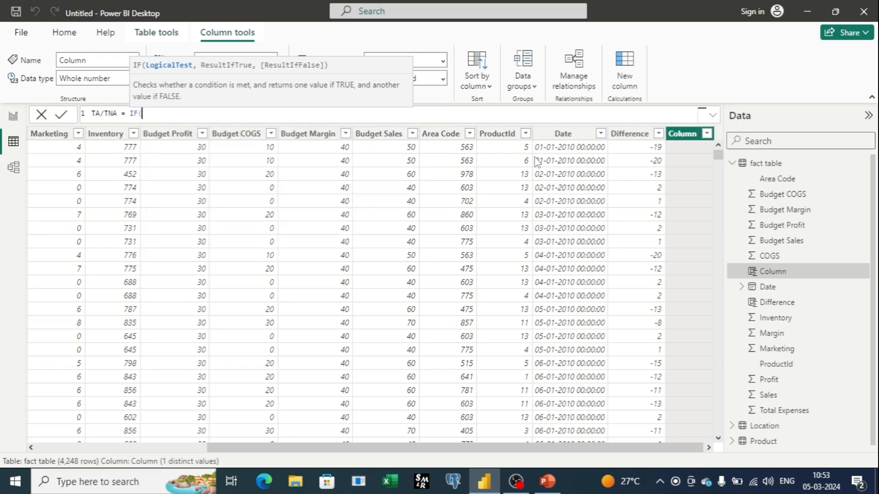
Step: Enter [Difference]>=0 as the logical test of the IF function in the TA/TNA formula
text([DI)
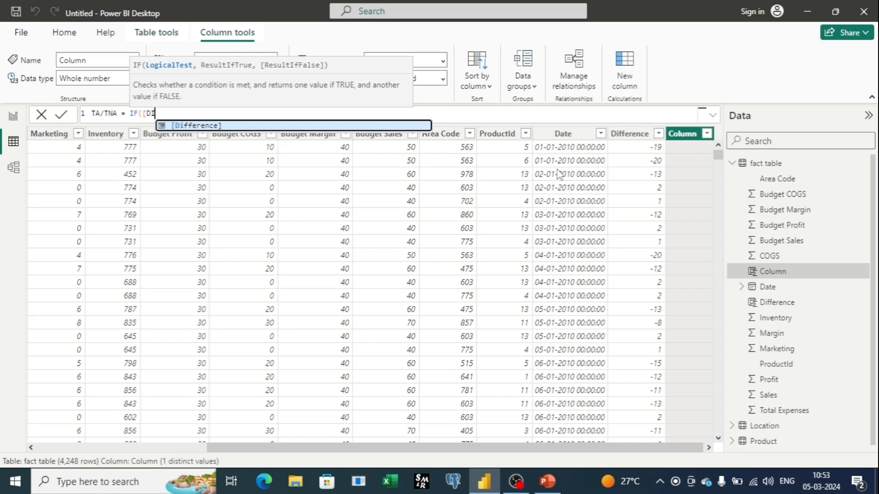
click(193, 126)
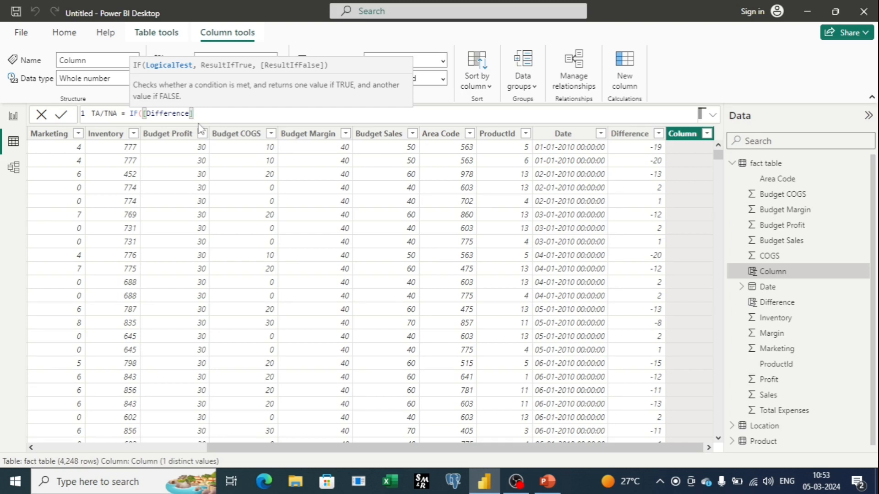
text(>)
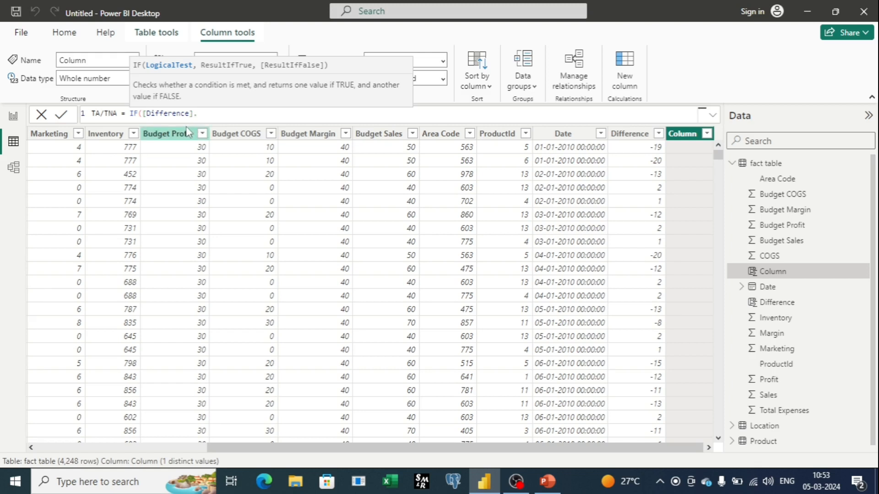
text(=0,)
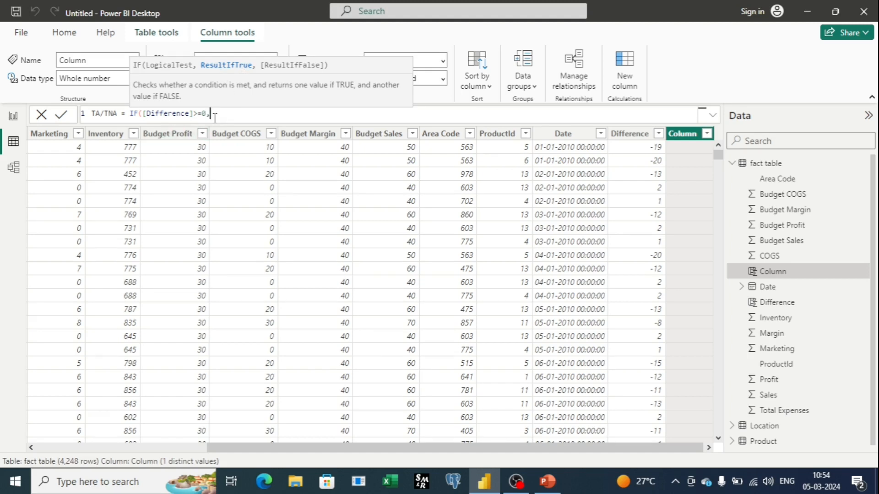
Step: Enter "Target Acheived" as the result if true in the TA/TNA formula, followed by a comma
text(')
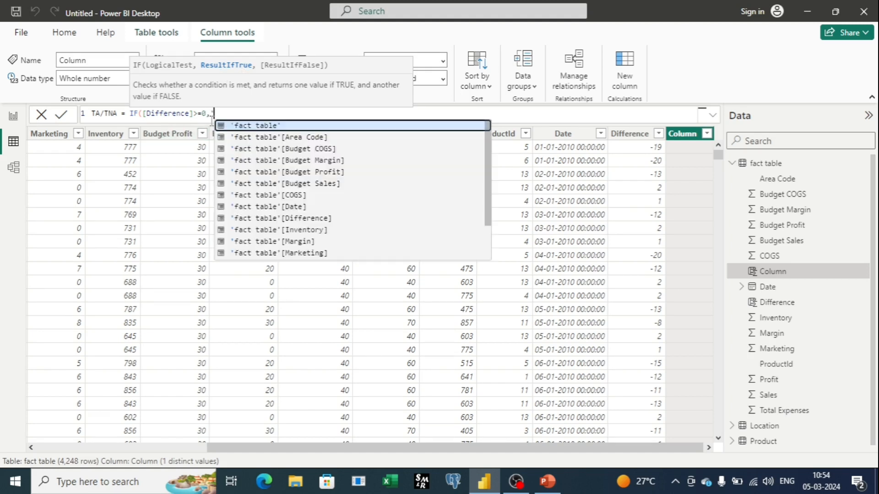
key(BackSpace)
text("T)
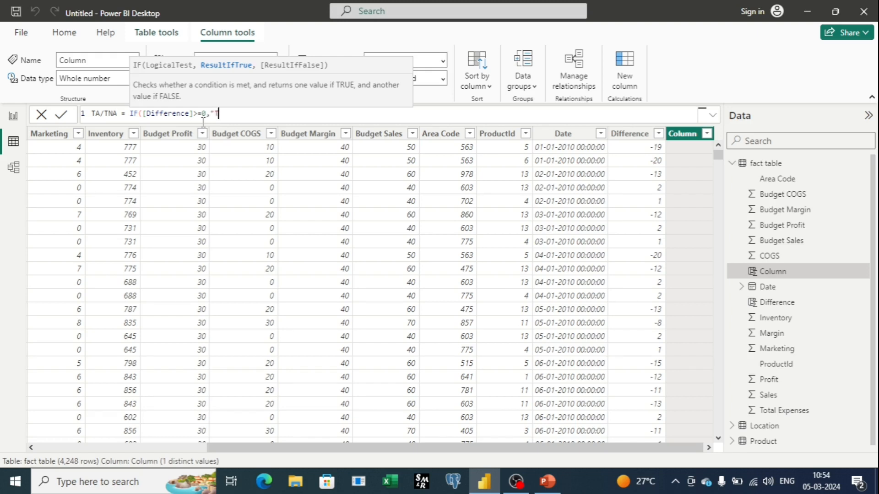
text(arget Acheived")
text(,)
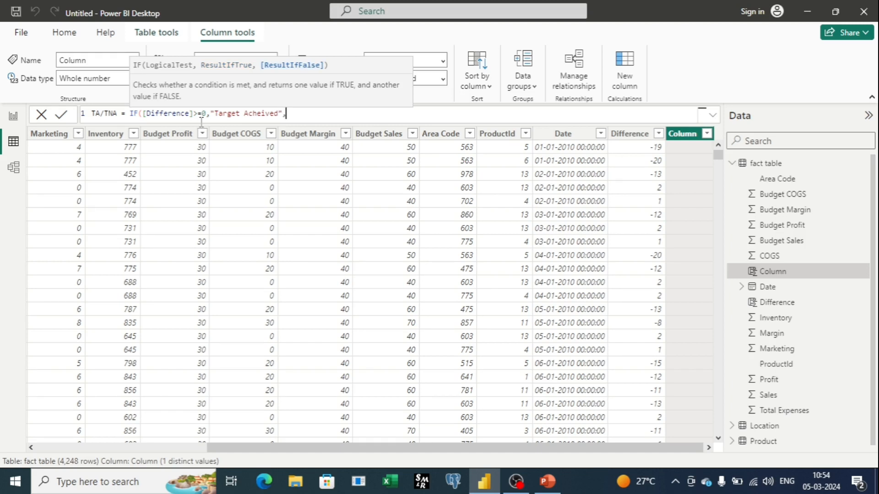
Step: Enter "Target Not Acheived" as the result if false, close the IF function and commit the TA/TNA formula
text("Target Not Av)
key(BackSpace)
text(cheived")
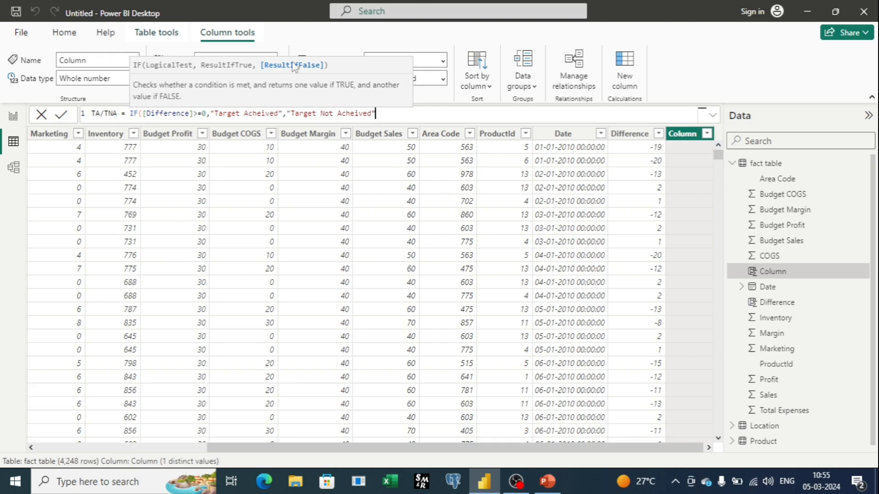
text())
click(338, 114)
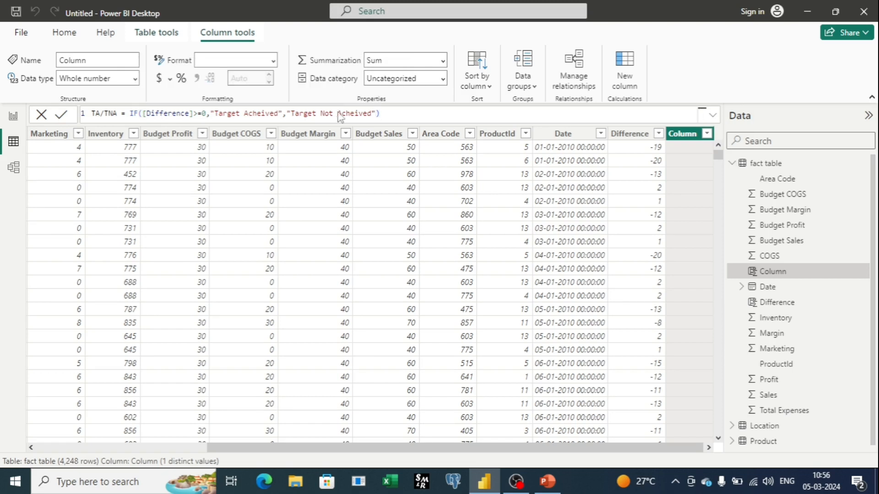
key(Return)
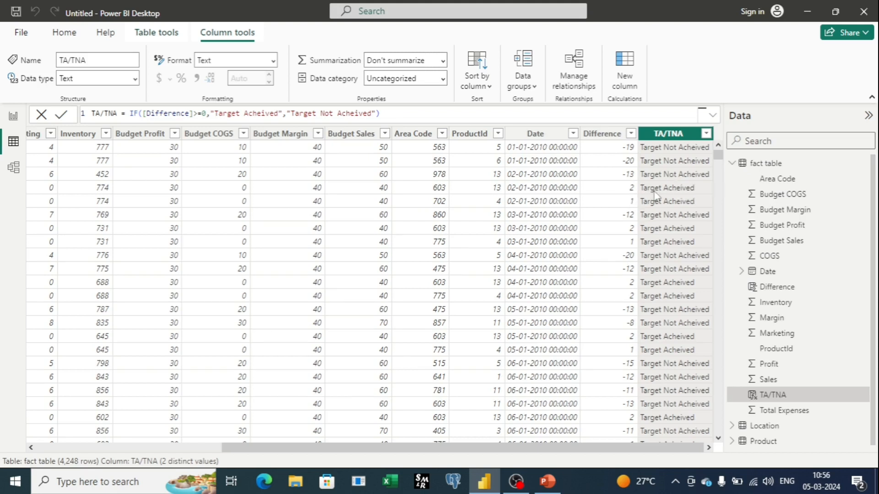
Step: Examine the Difference column against Profit and Budget Profit, and review the TA/TNA column in the fact table
click(628, 190)
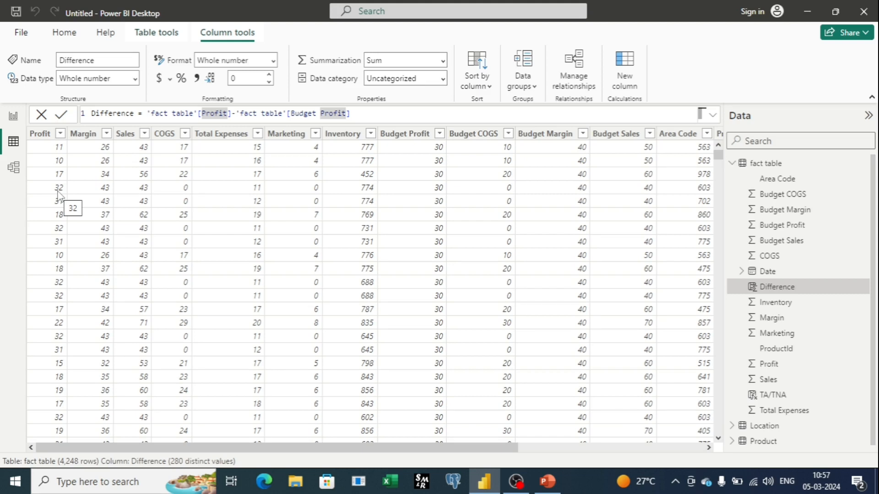
drag(460, 448, 709, 478)
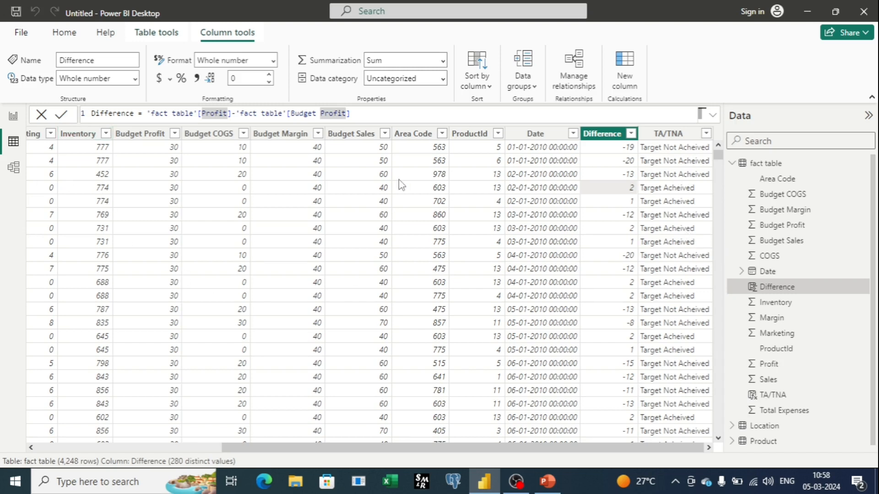
click(673, 134)
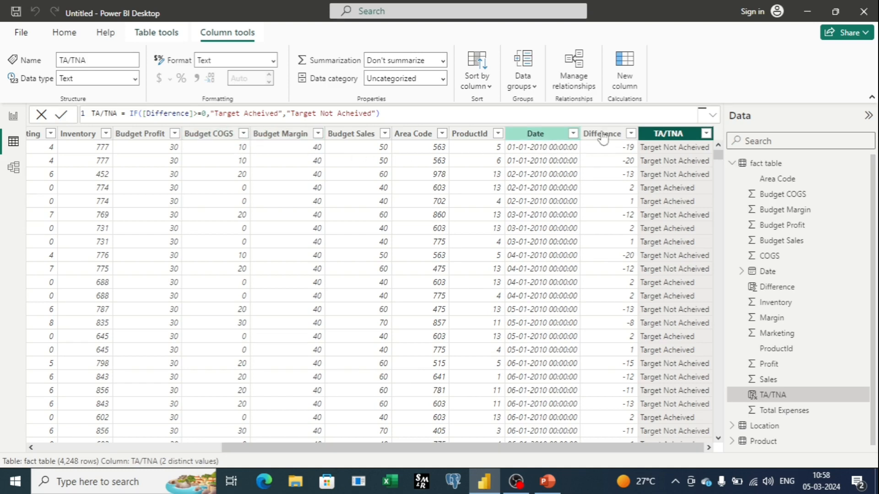
right_click(664, 139)
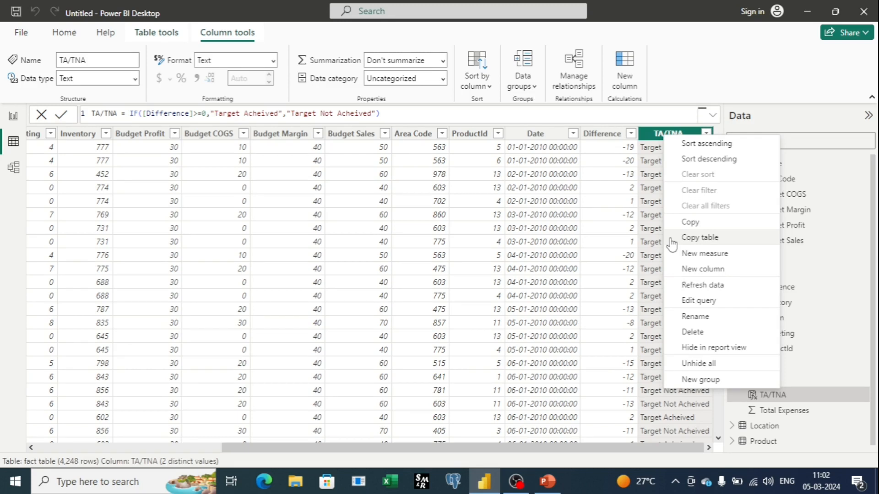
Step: Add a stacked column chart to the empty report page, then reposition and enlarge its frame
click(14, 118)
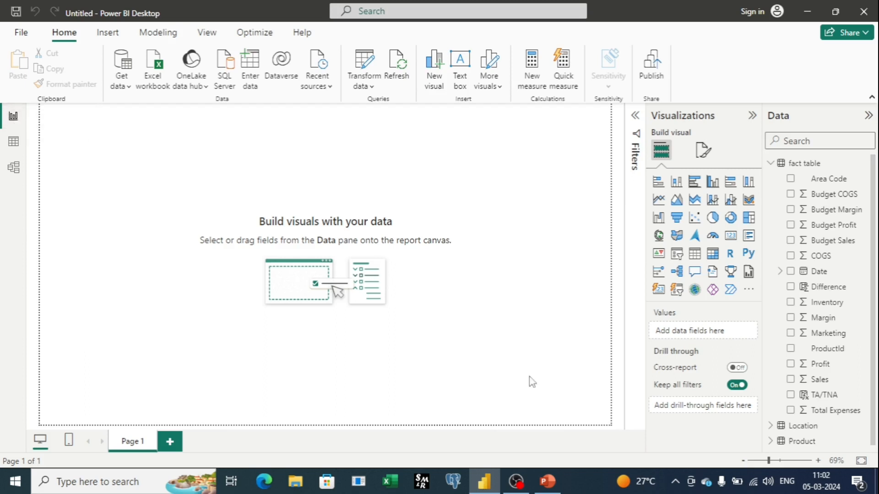
click(676, 182)
drag(147, 266, 192, 221)
drag(238, 247, 306, 341)
drag(132, 243, 70, 242)
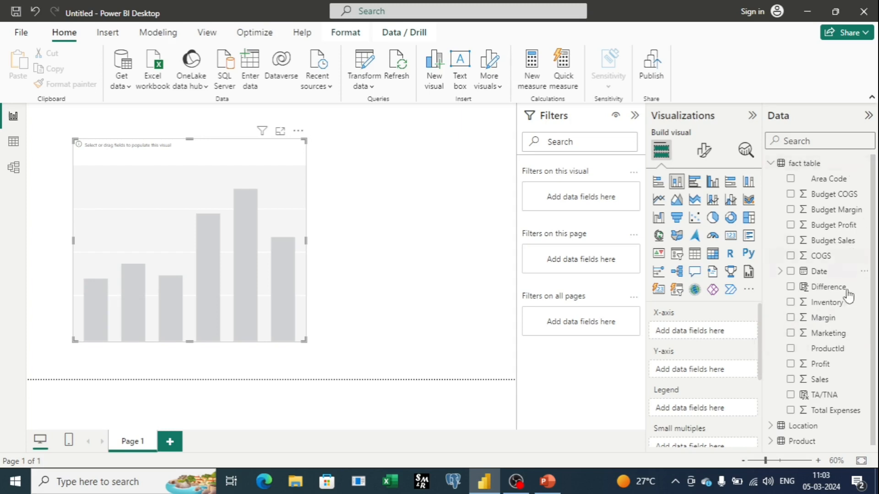
Step: Assign Product from the Product table to the chart's X-axis and Sales from the fact table to its Y-axis
click(802, 441)
drag(734, 361, 687, 333)
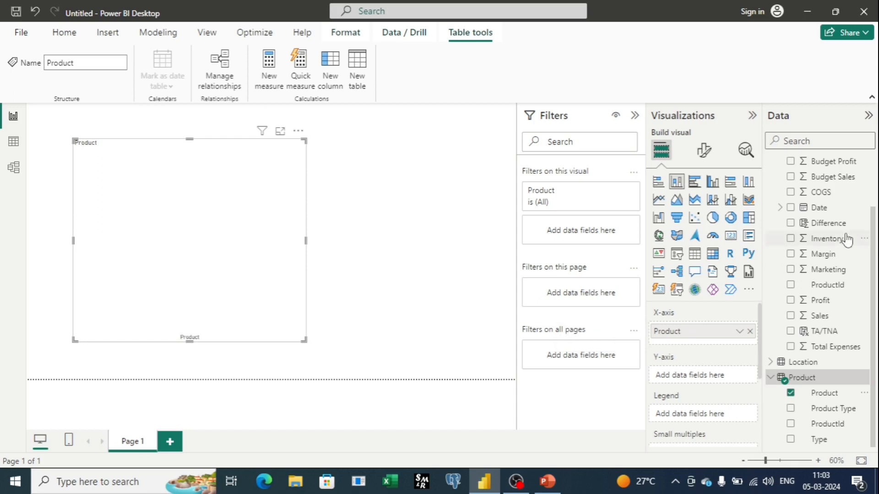
drag(831, 320, 731, 382)
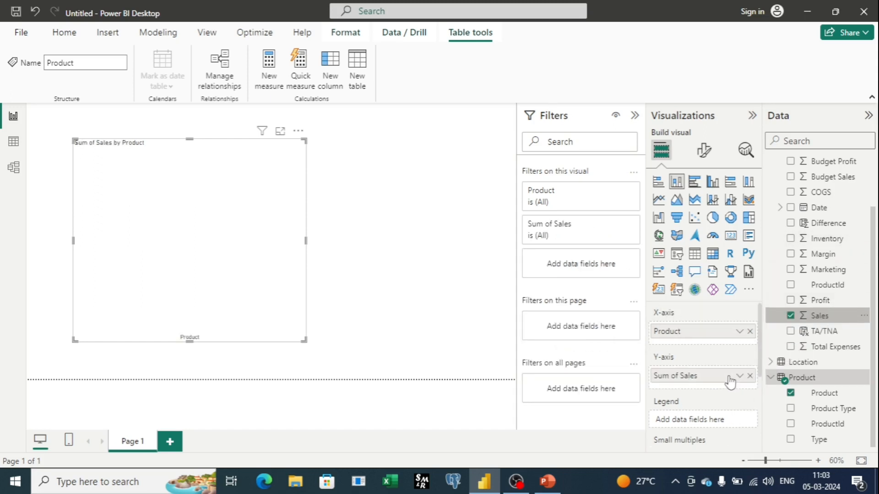
Step: Enlarge the product sales chart to cover most of the report page, collapse Filters, and shift the chart slightly upward
drag(304, 340, 472, 369)
click(635, 116)
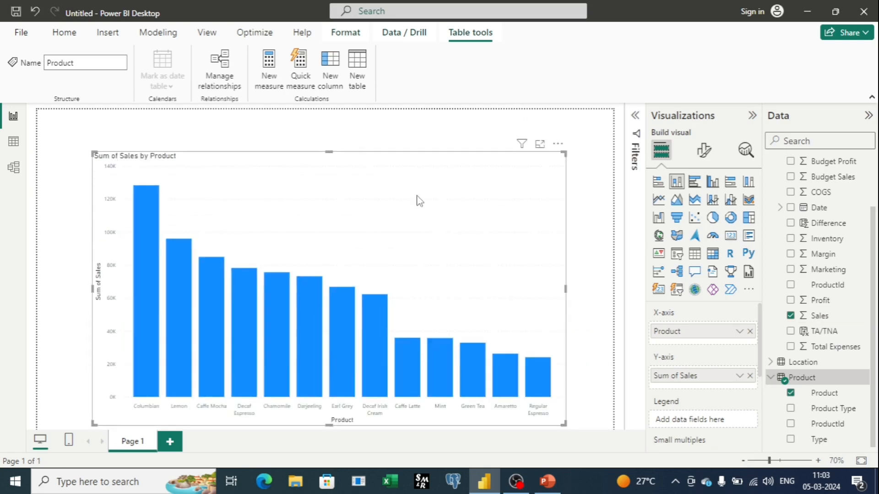
drag(327, 167, 323, 150)
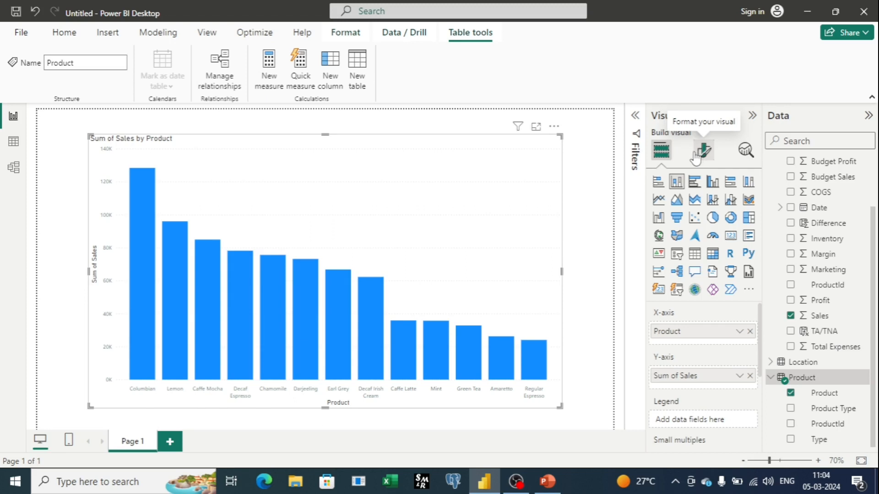
Step: Add a constant line to the product sales chart at a value of 50000
click(743, 162)
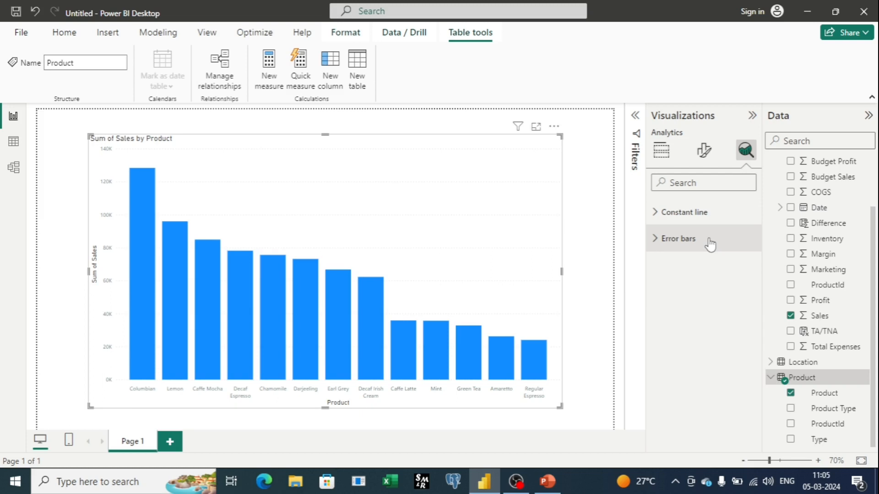
click(664, 222)
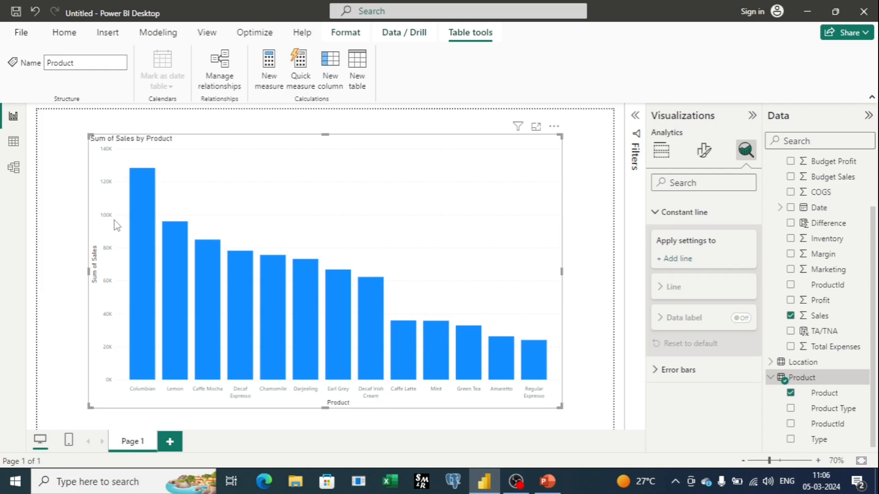
click(680, 261)
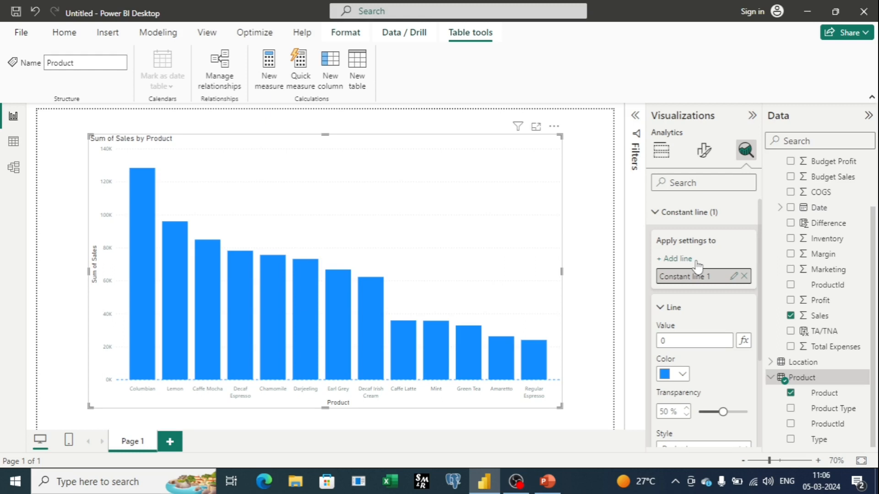
click(671, 343)
key(BackSpace)
text(50000)
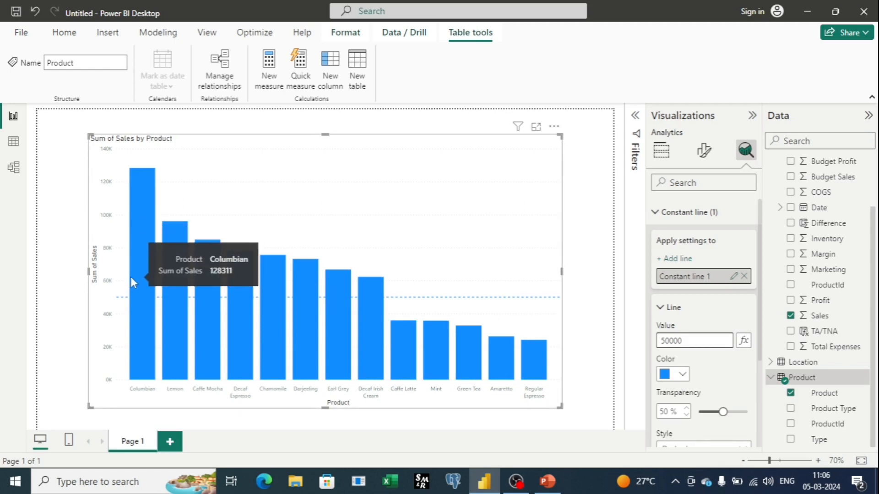
Step: Change the constant line's color to black and set its value to 80000
click(684, 377)
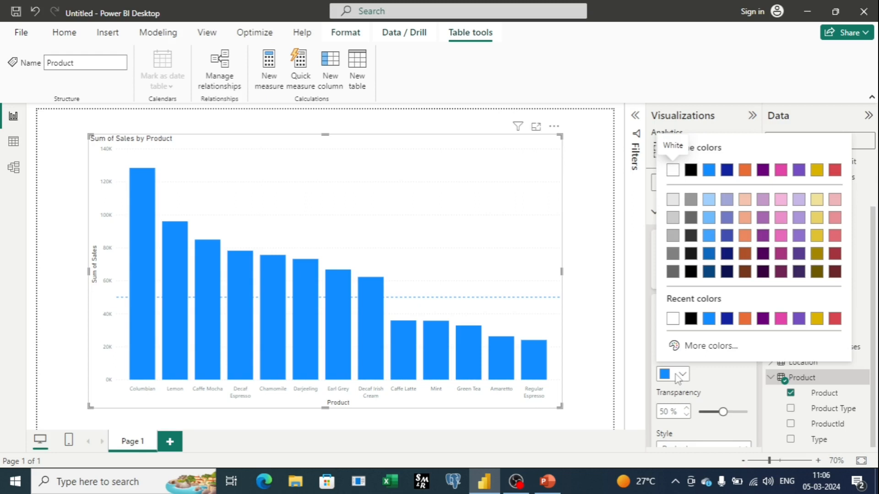
click(693, 173)
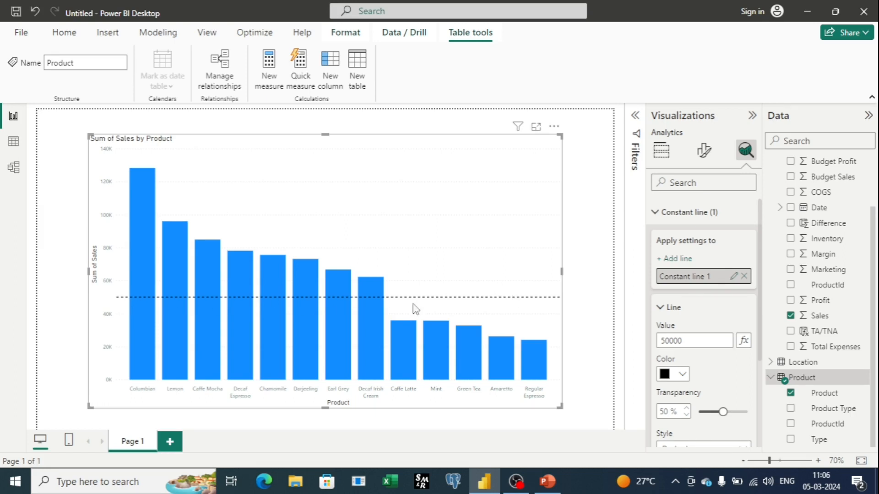
click(665, 340)
key(BackSpace)
text(8)
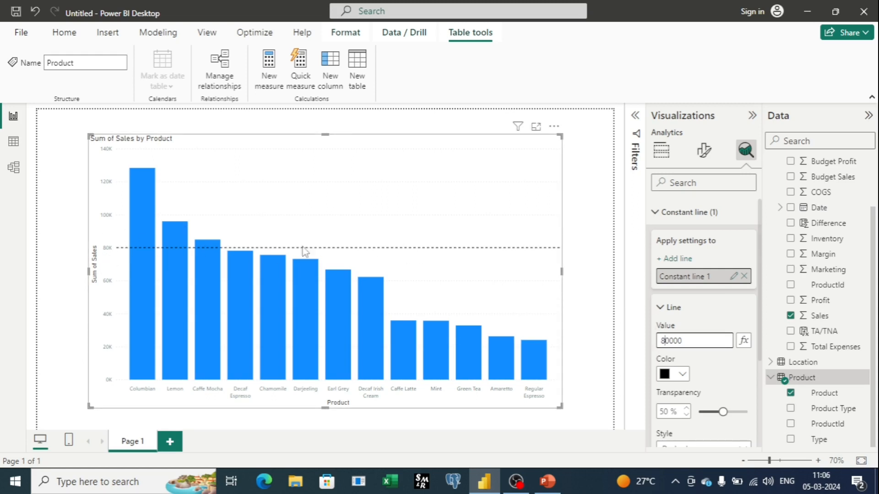
Step: Try 100 % transparency on the constant line, then set its transparency to 12 %
scroll(693, 298, down, 1)
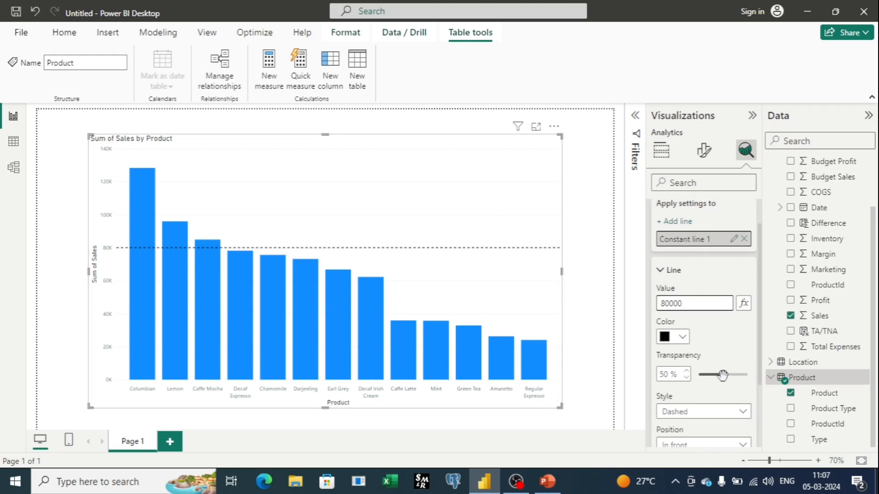
drag(722, 375, 746, 375)
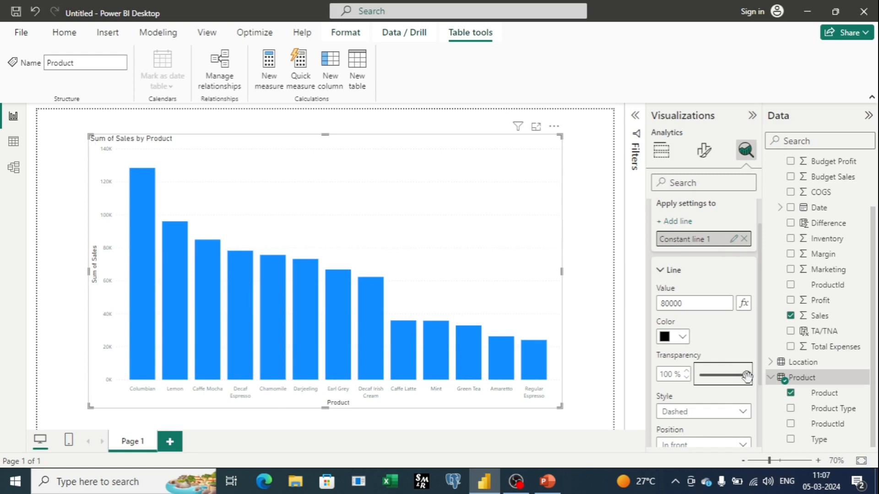
drag(747, 376, 705, 376)
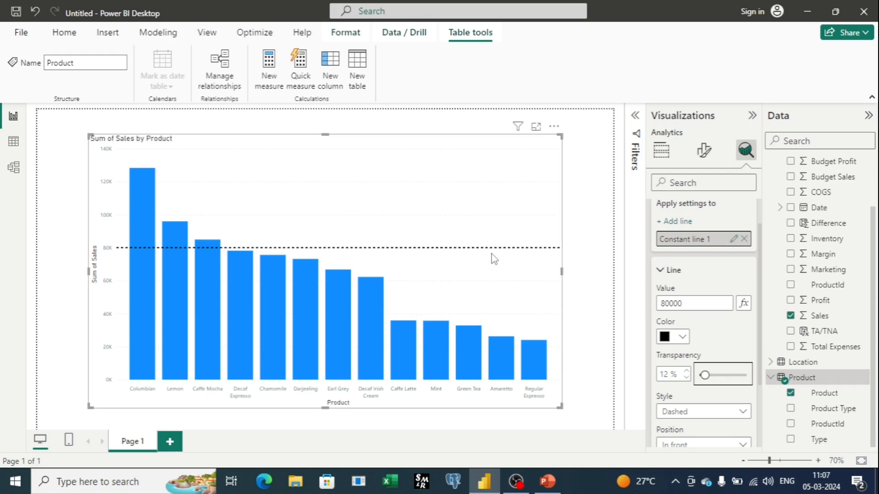
Step: Try the Solid, Dotted and Dashed styles on the constant line
scroll(742, 343, down, 2)
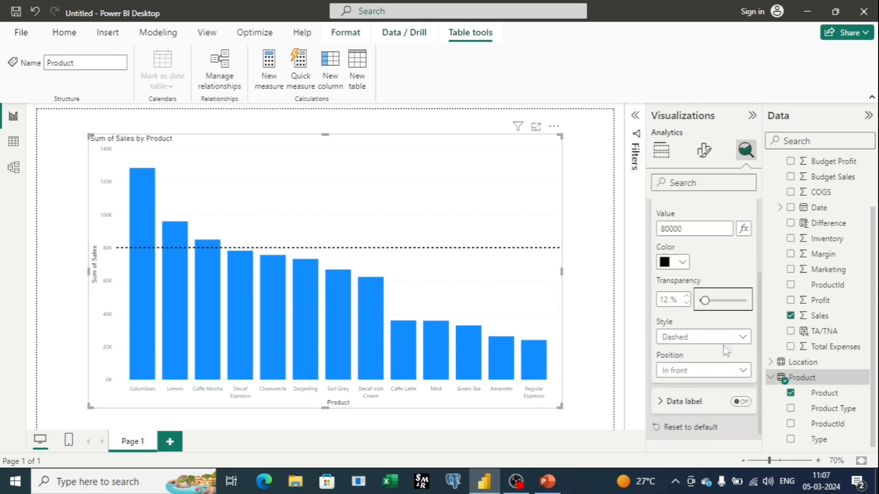
click(743, 343)
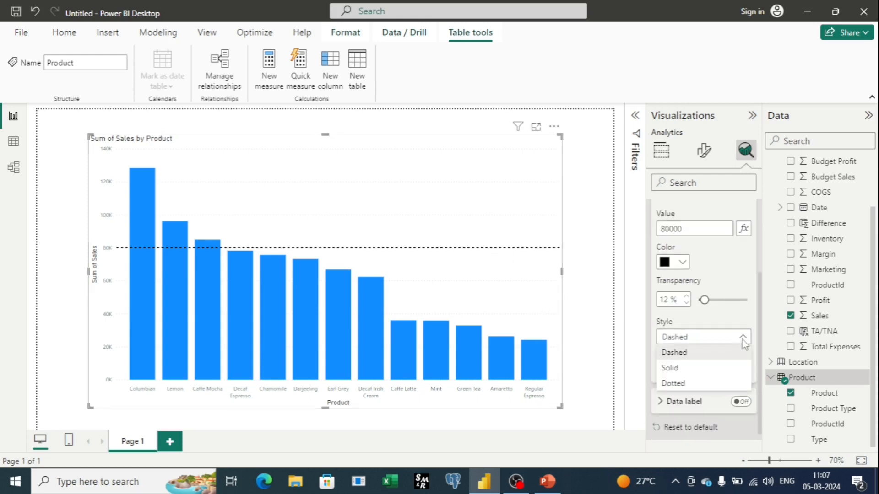
click(686, 367)
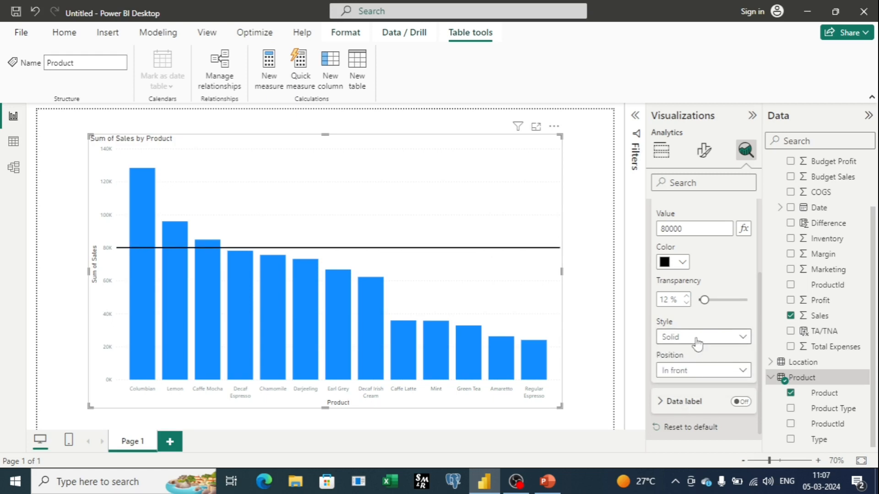
click(737, 339)
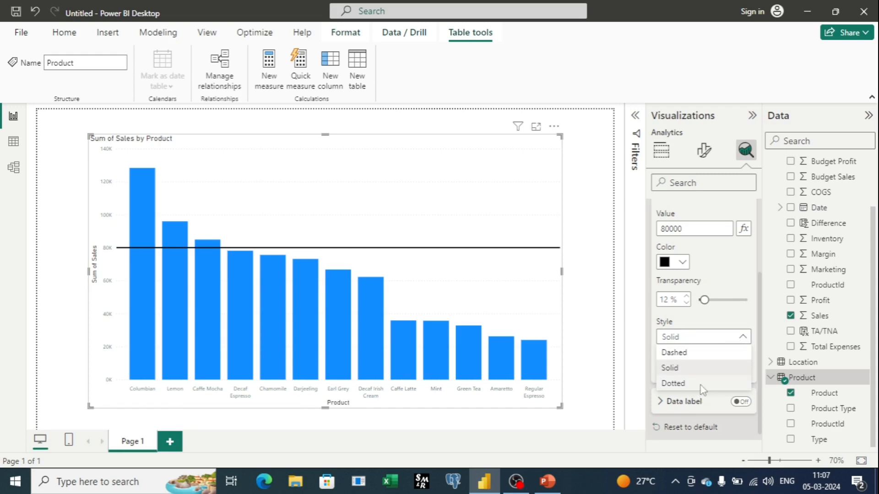
click(710, 385)
click(743, 337)
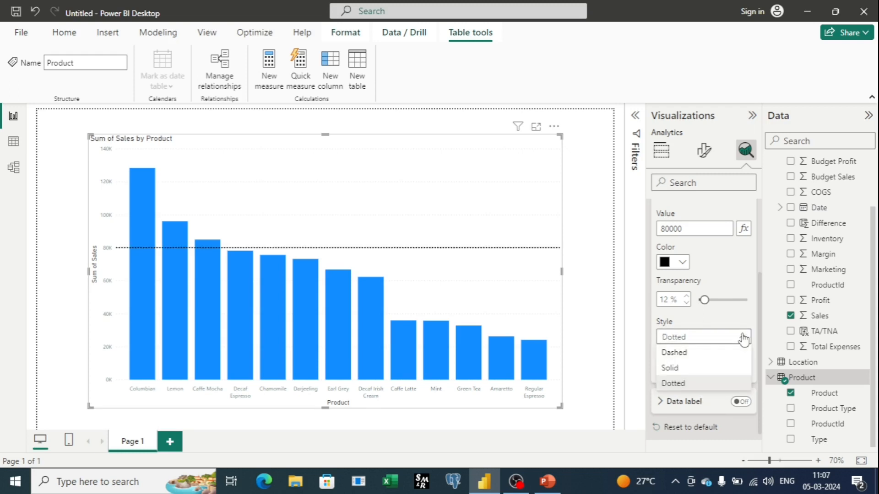
click(707, 352)
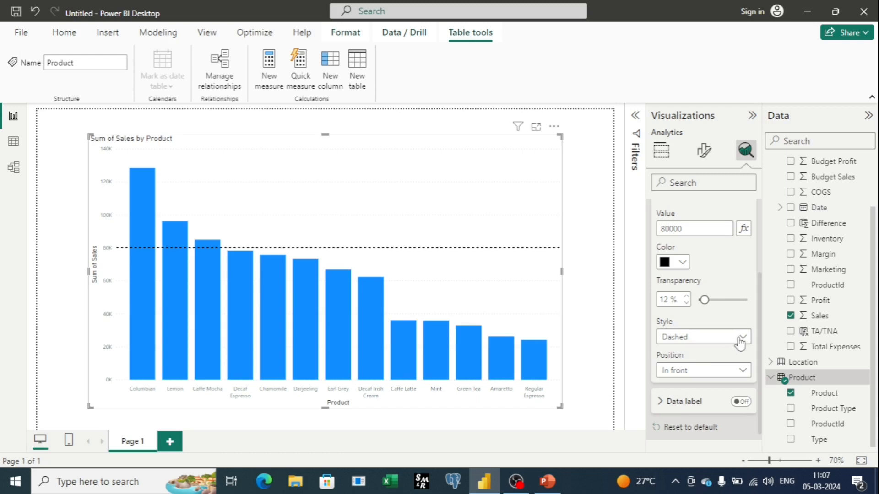
Step: Set the constant line's style to Solid and its position to Behind
click(743, 338)
click(711, 369)
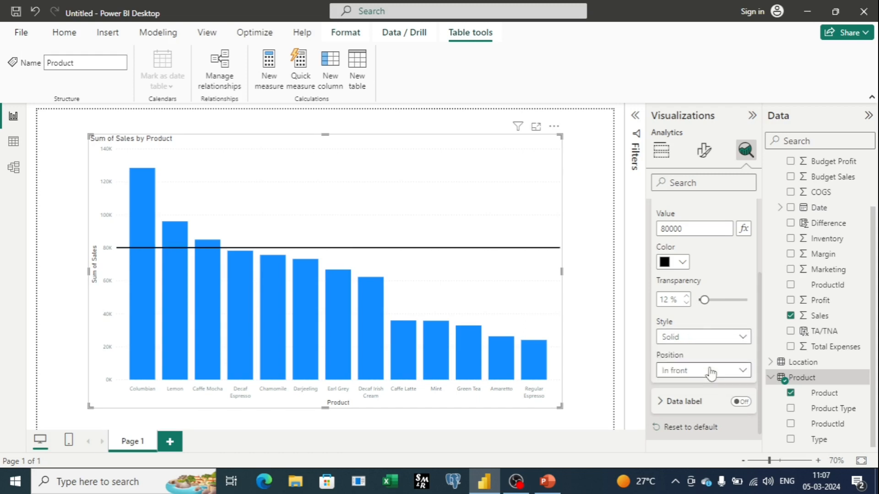
click(740, 377)
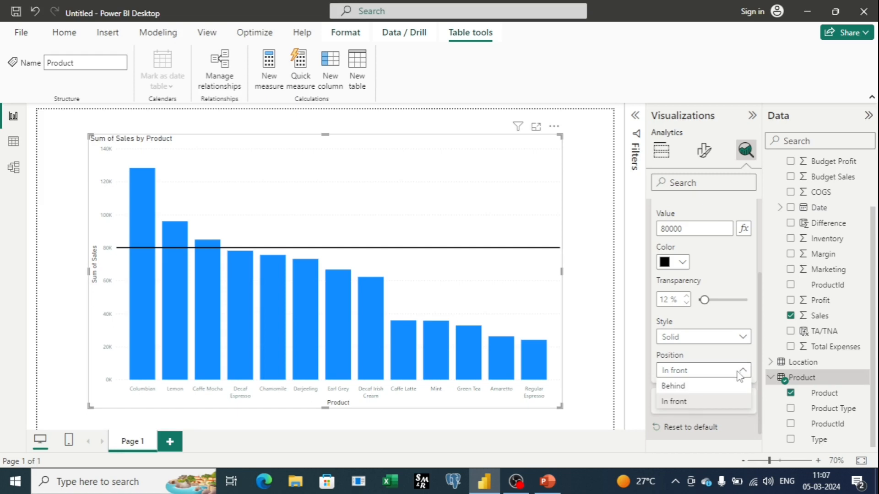
click(705, 387)
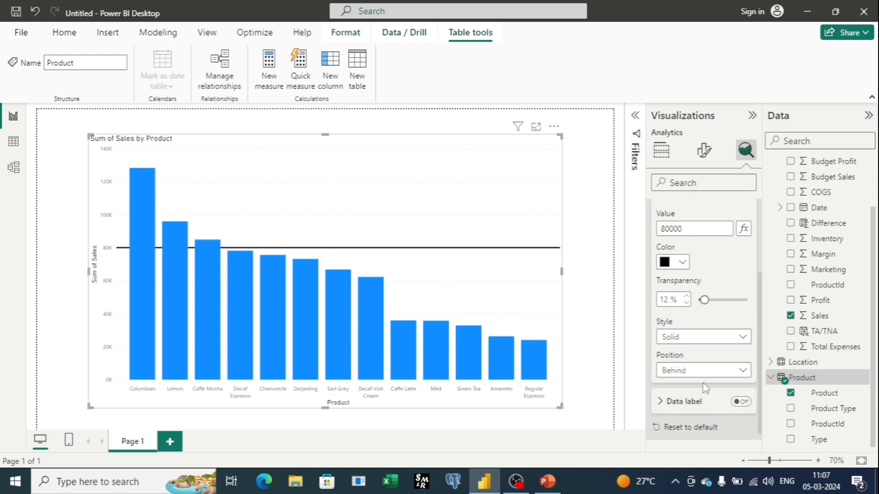
Step: Try the constant line's data label by switching it on and back off
scroll(705, 389, down, 1)
click(740, 383)
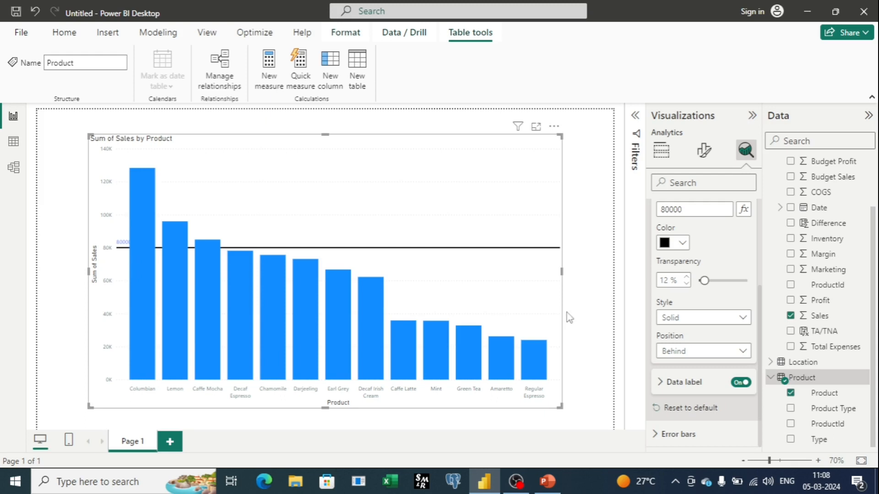
click(736, 384)
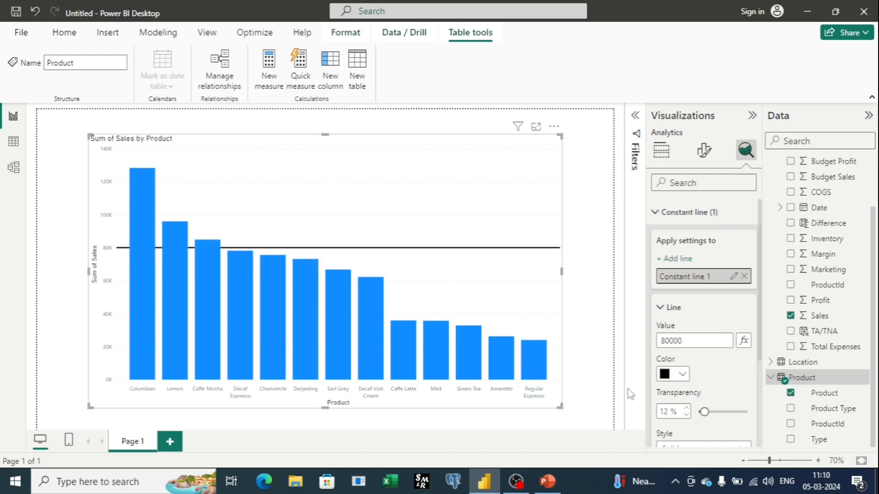
Step: Add a second page to the report
click(170, 442)
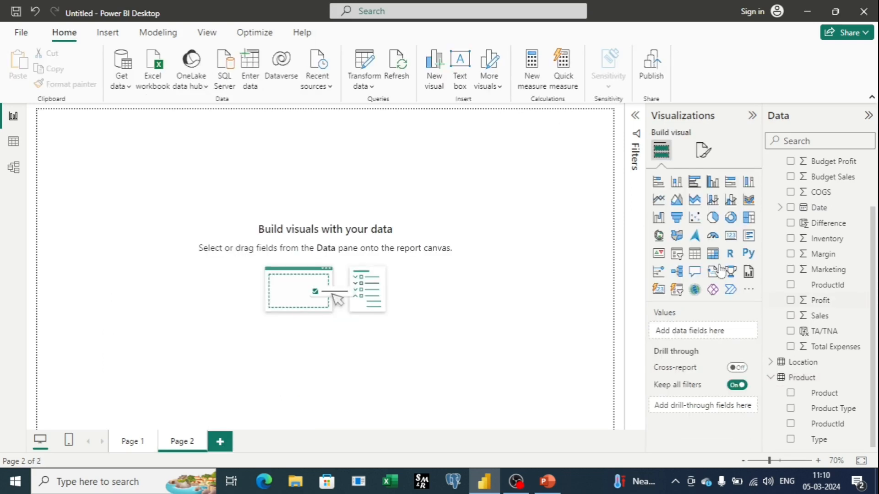
Step: Insert an enlarged line chart plotting Sales against Date, using the plain Date field instead of the date hierarchy
click(663, 204)
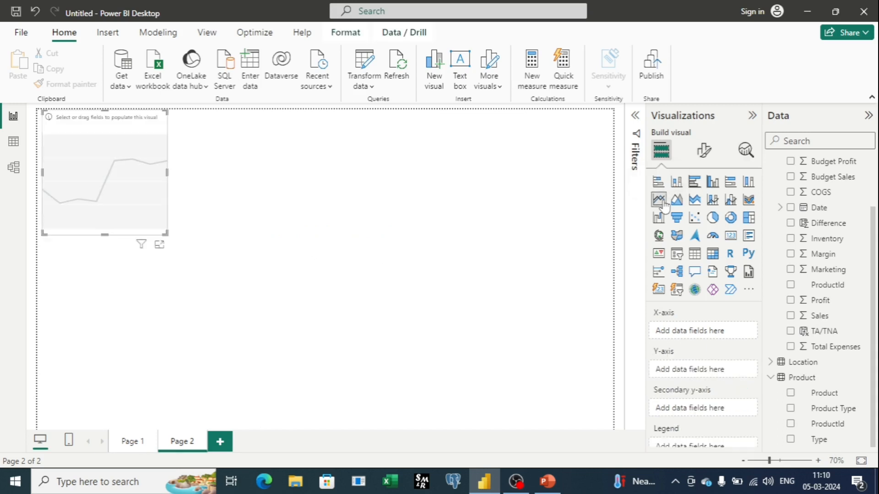
drag(227, 222, 299, 235)
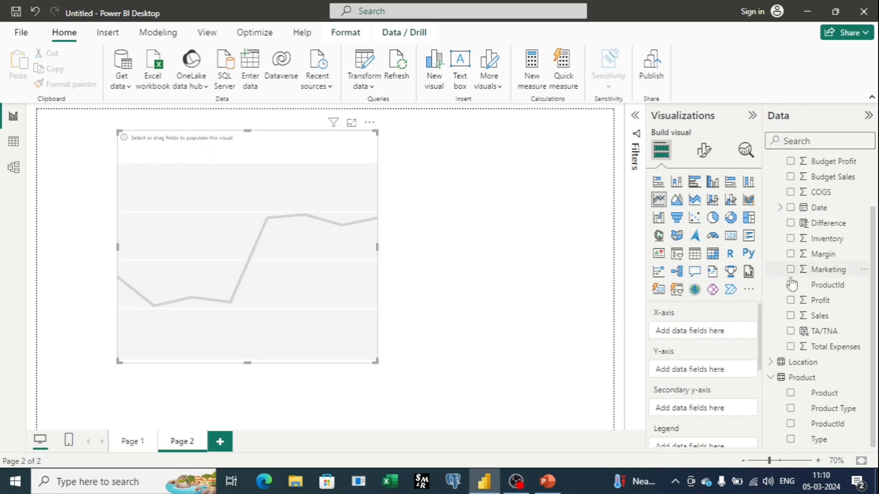
drag(817, 208, 695, 326)
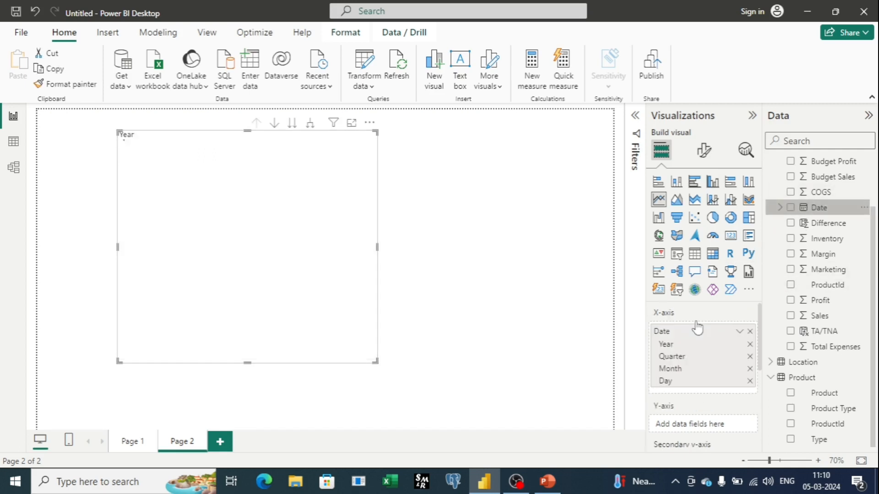
click(740, 331)
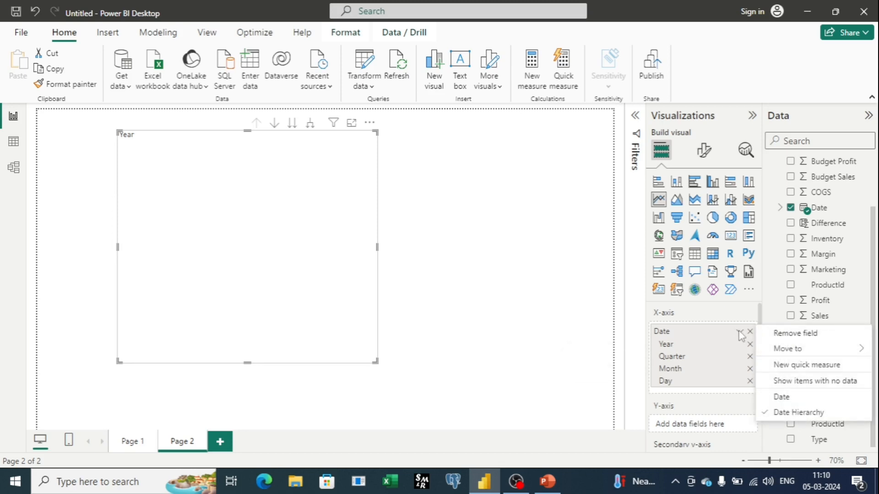
click(781, 397)
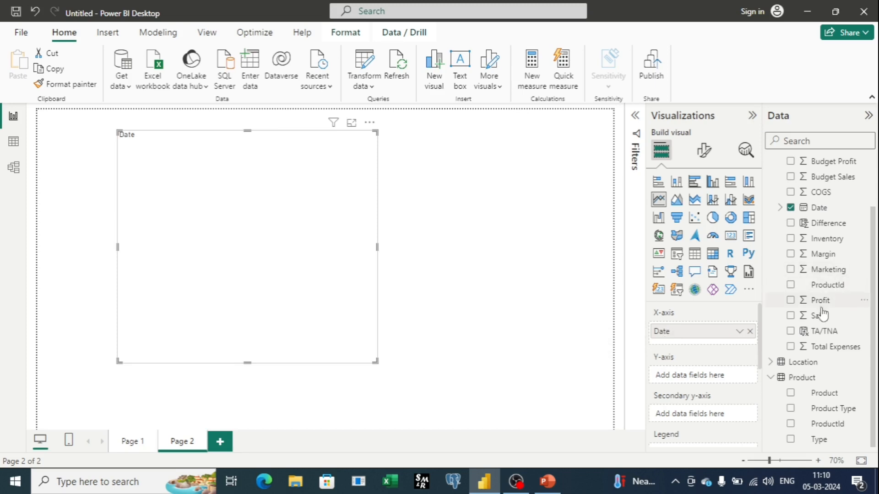
drag(820, 316, 703, 375)
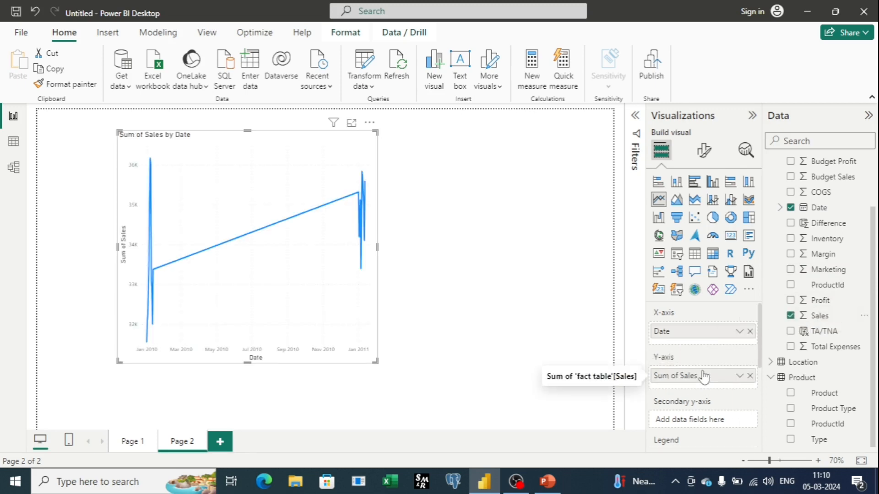
Step: Enlarge the Sales by Date line chart and inspect its data points in January 2010 and January 2011
drag(378, 245, 528, 256)
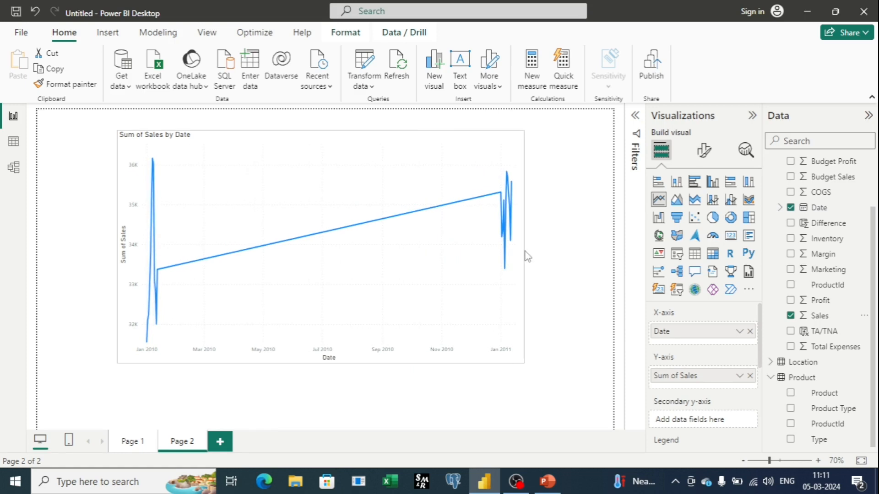
drag(118, 363, 52, 404)
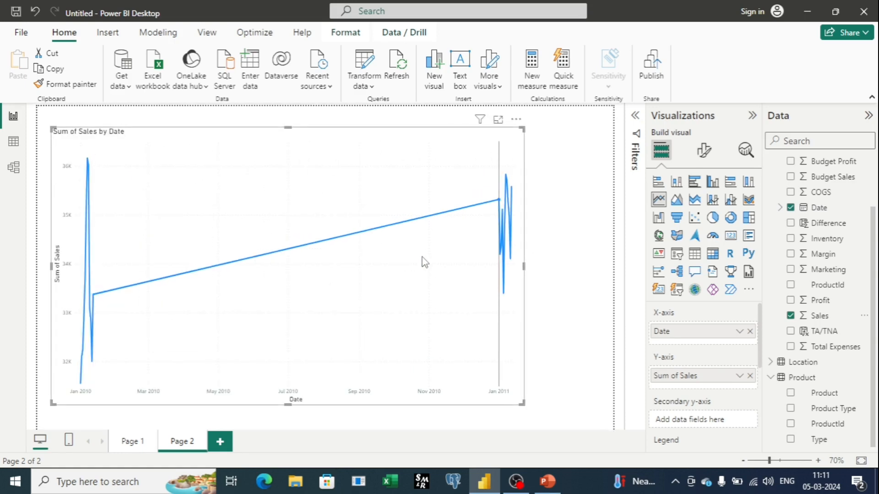
mouse_move(424, 262)
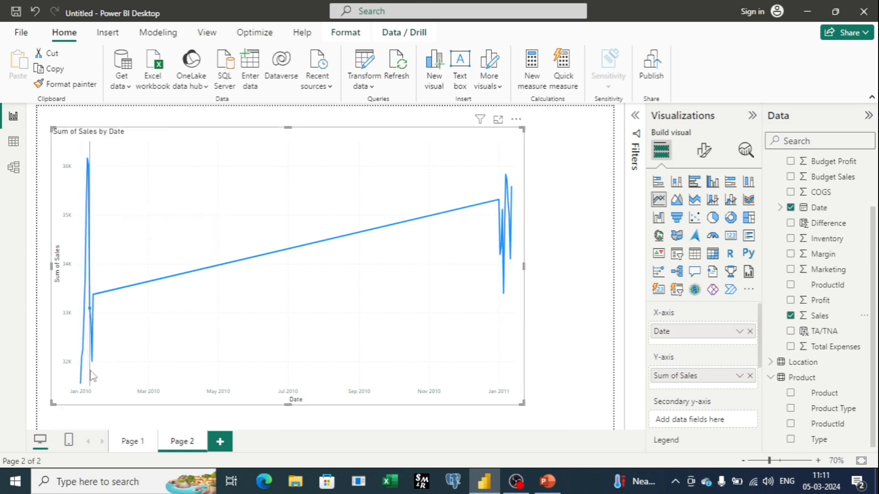
mouse_move(93, 376)
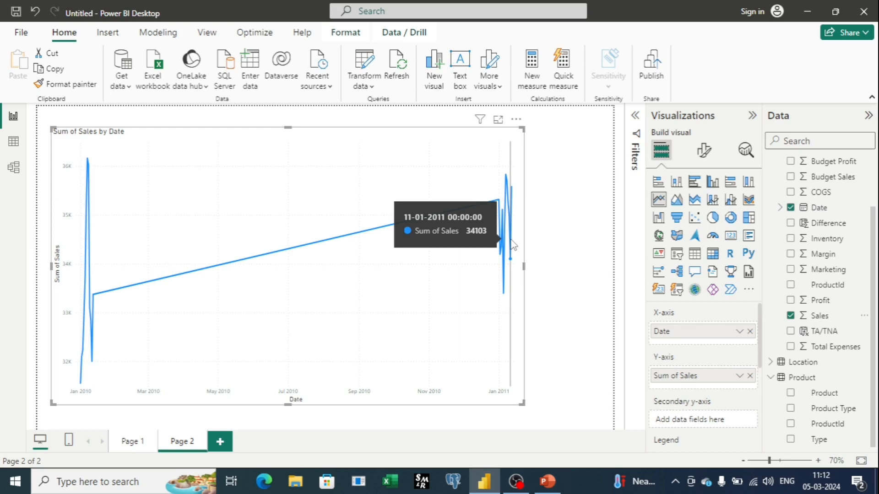
Step: Add a trend line to the Sales by Date line chart
click(745, 158)
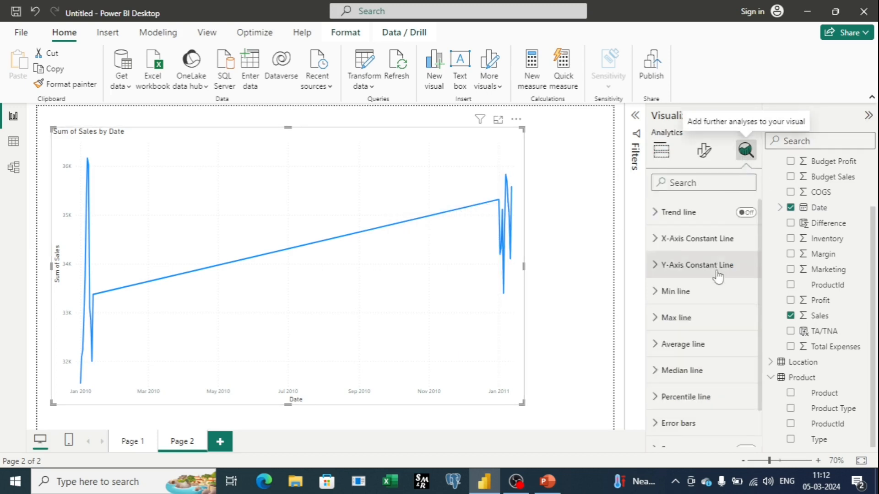
scroll(720, 295, down, 2)
scroll(722, 277, up, 2)
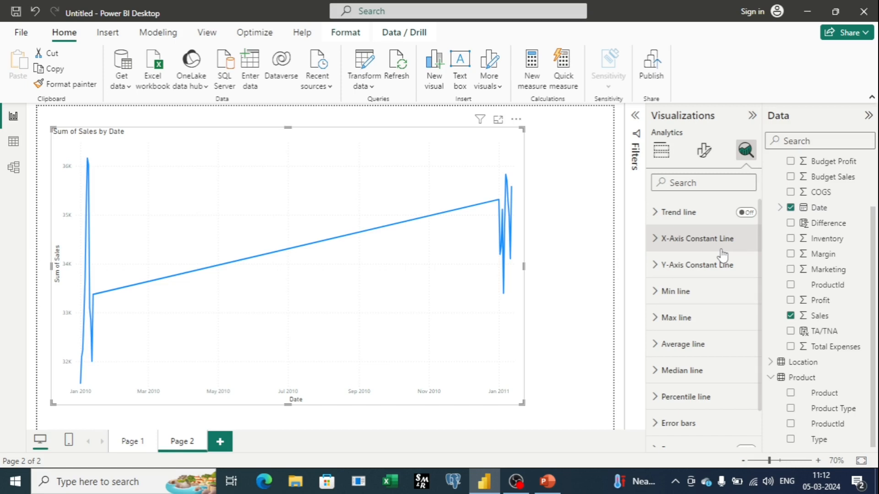
click(746, 214)
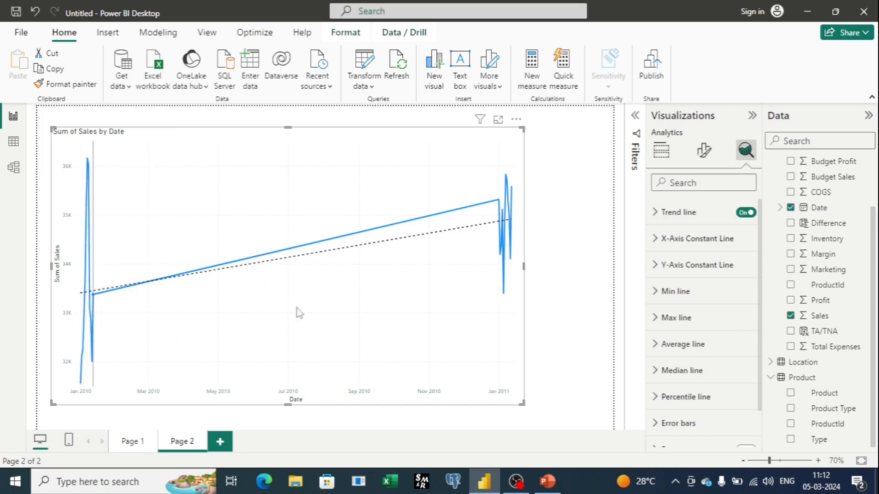
mouse_move(513, 222)
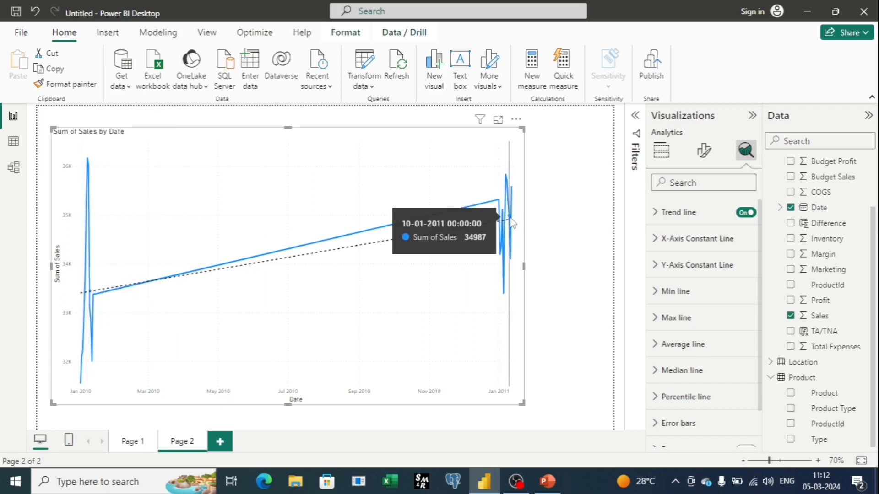
Step: Widen the line chart to span the page and collapse the visual settings pane to view the chart
click(524, 270)
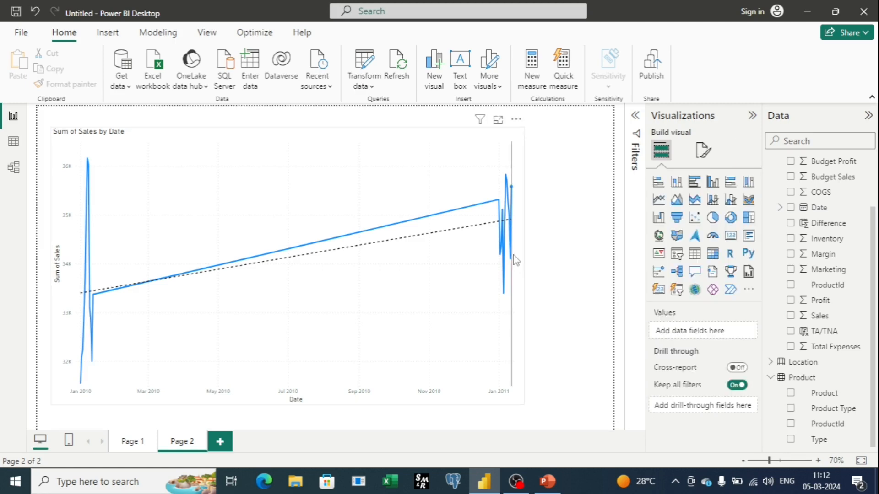
click(522, 265)
drag(523, 265, 590, 266)
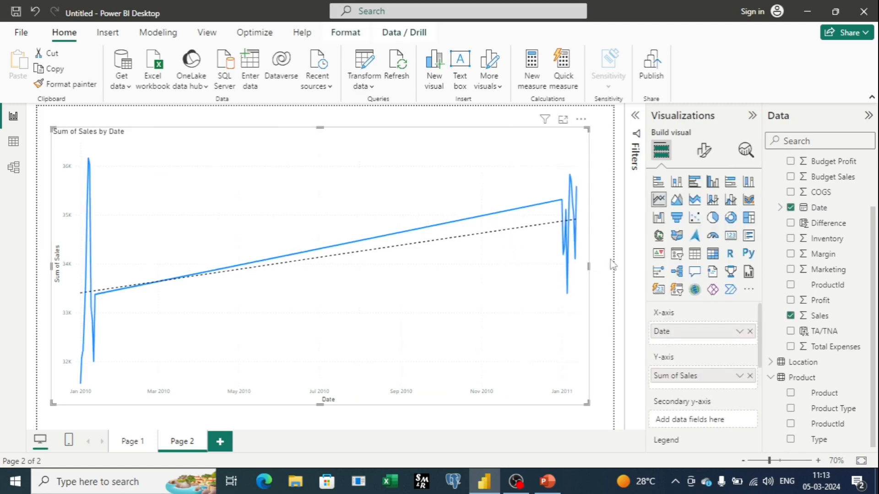
click(752, 116)
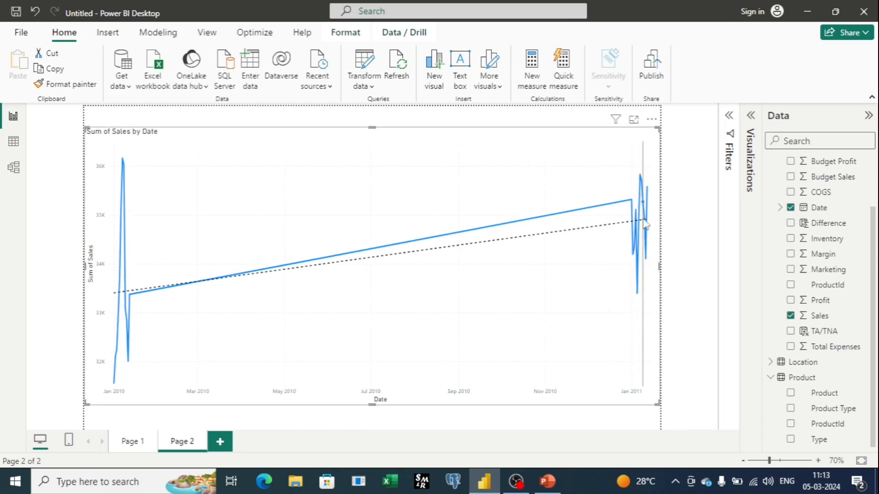
mouse_move(645, 223)
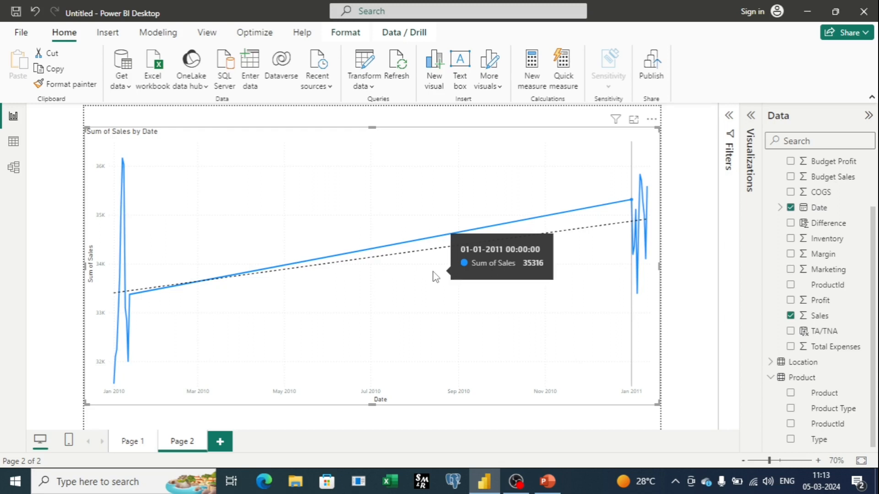
Step: Reopen the chart's analytics settings, review the trend line's style options and switch the trend line off
click(729, 116)
click(729, 116)
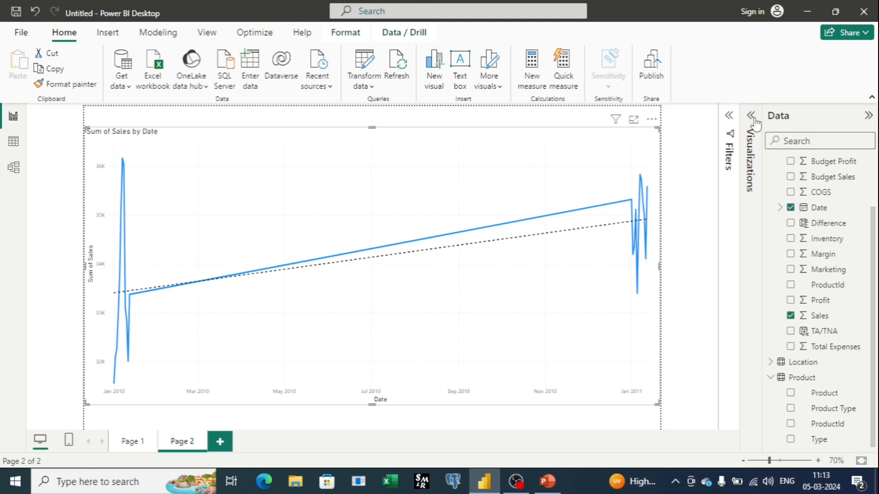
click(731, 116)
click(656, 214)
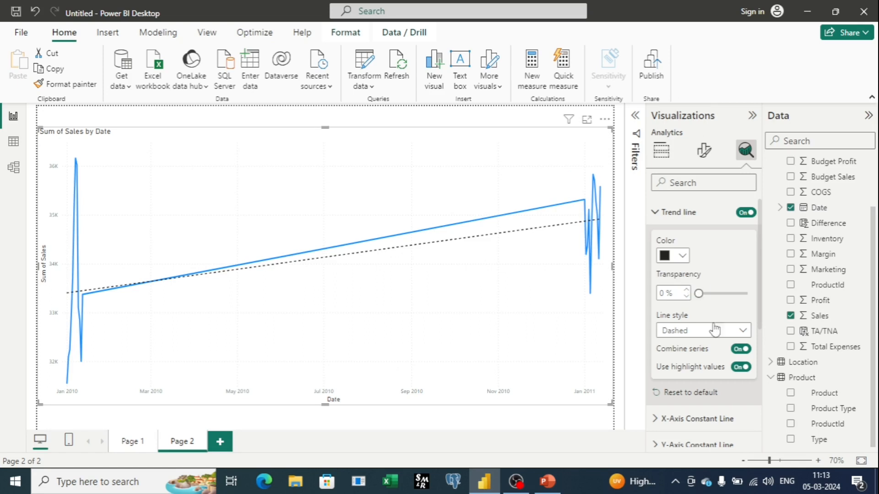
click(738, 331)
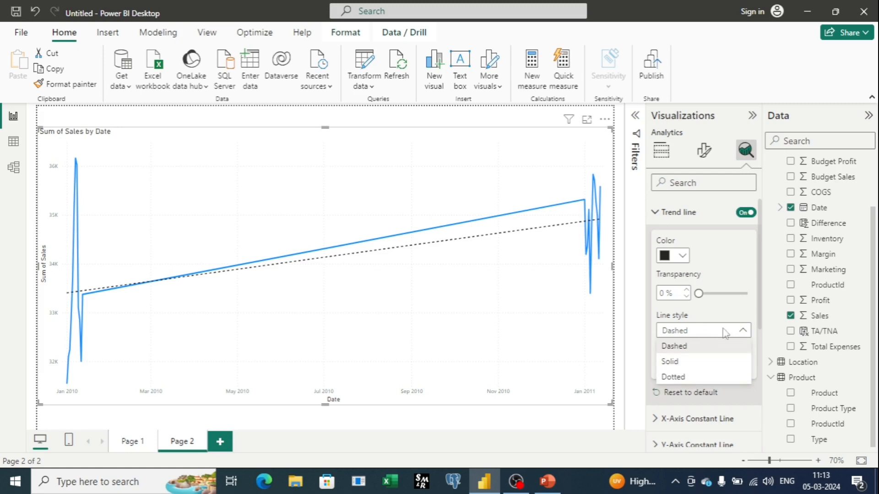
click(740, 330)
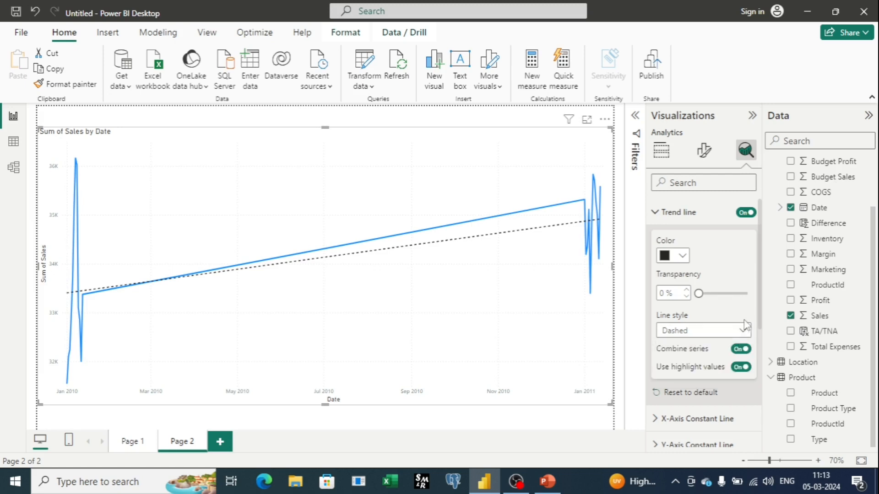
click(659, 225)
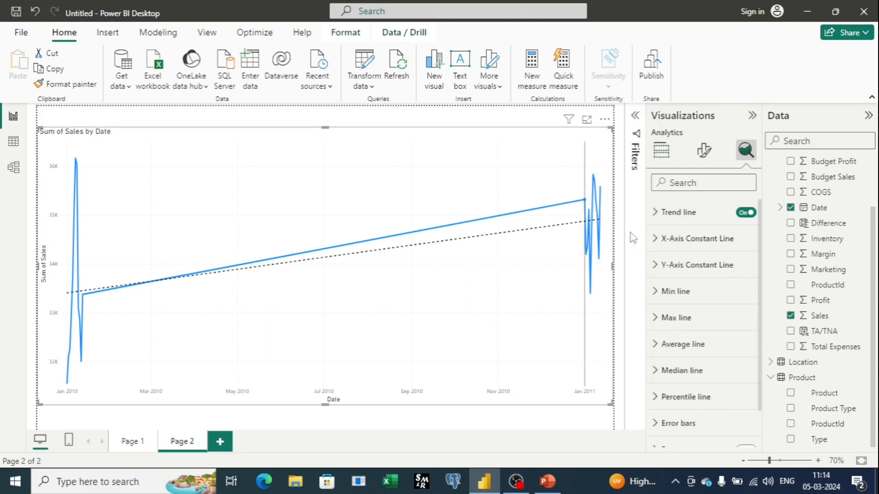
click(740, 224)
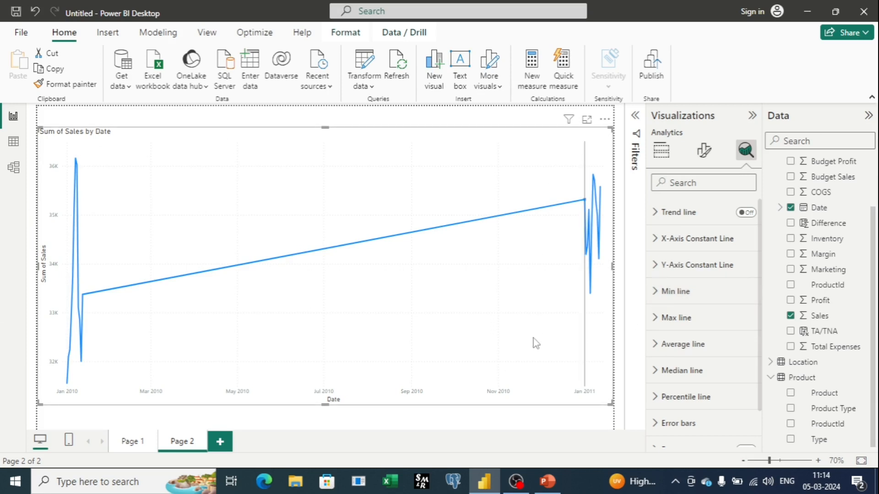
mouse_move(535, 338)
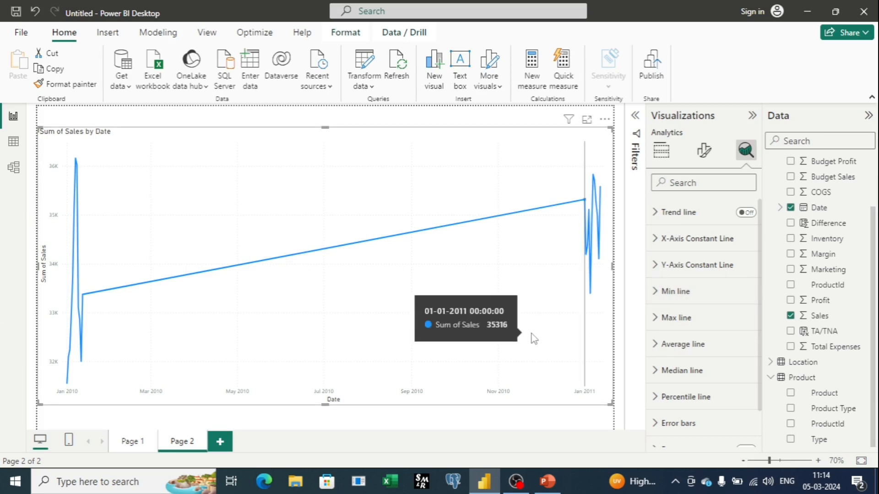
Step: Add a min line for Sum of Sales to the line chart and colour it red
click(697, 302)
click(671, 339)
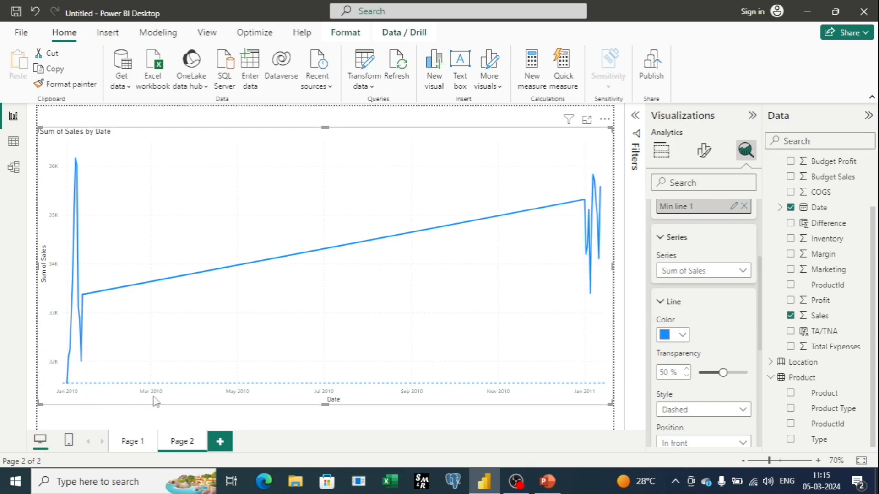
click(669, 336)
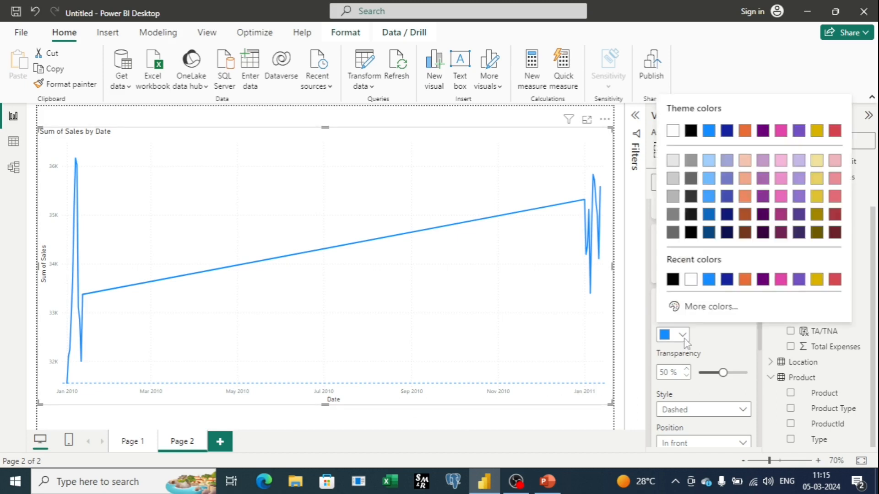
click(835, 279)
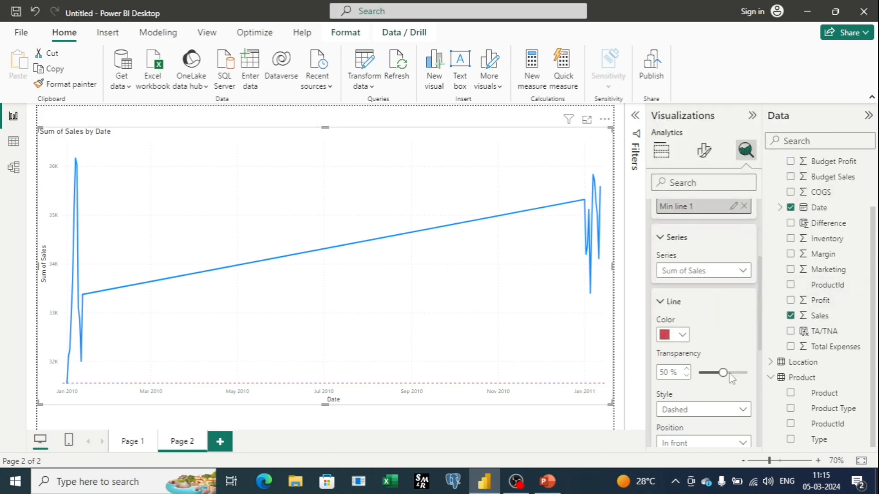
Step: Set the min line's transparency to 11% and its style to Solid
drag(723, 373, 703, 373)
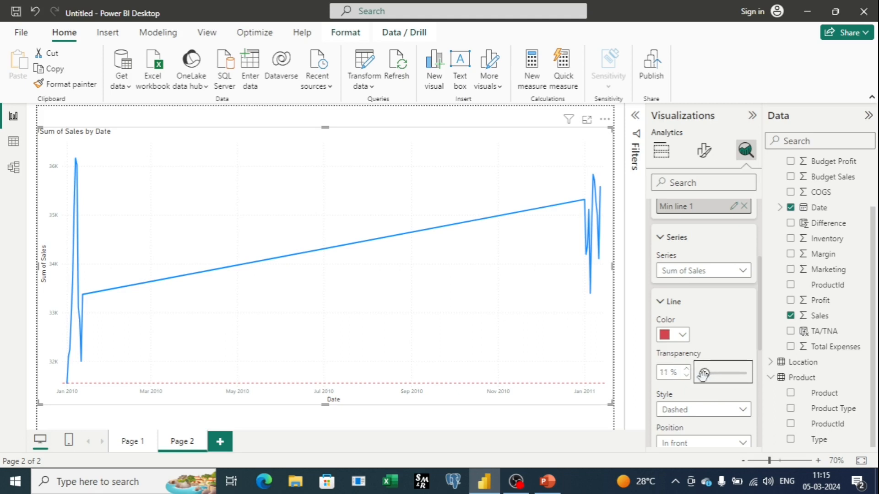
scroll(728, 357, down, 2)
click(731, 337)
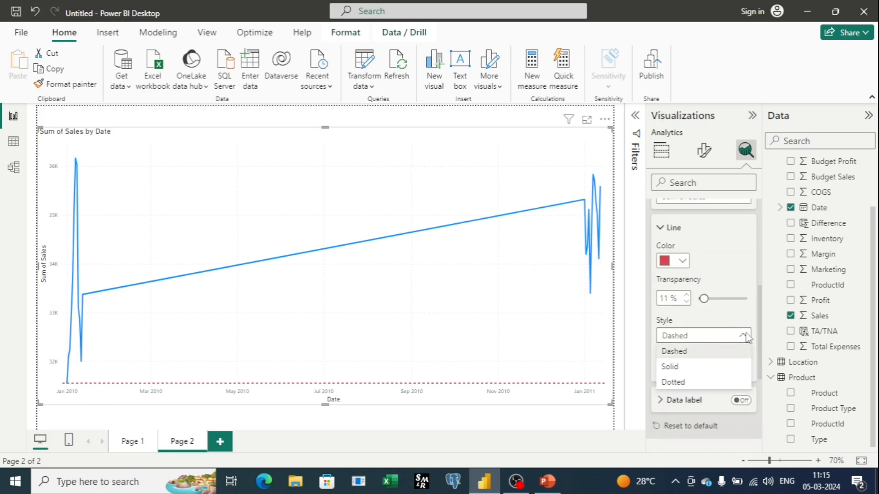
click(710, 368)
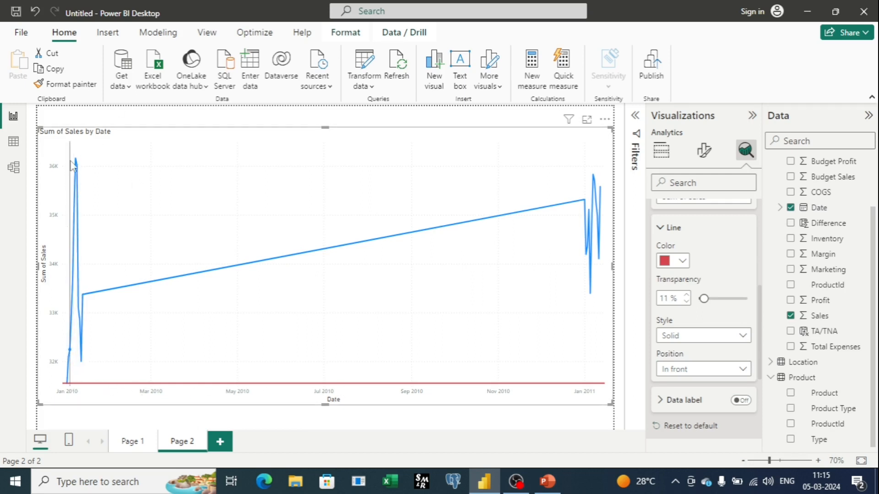
mouse_move(68, 388)
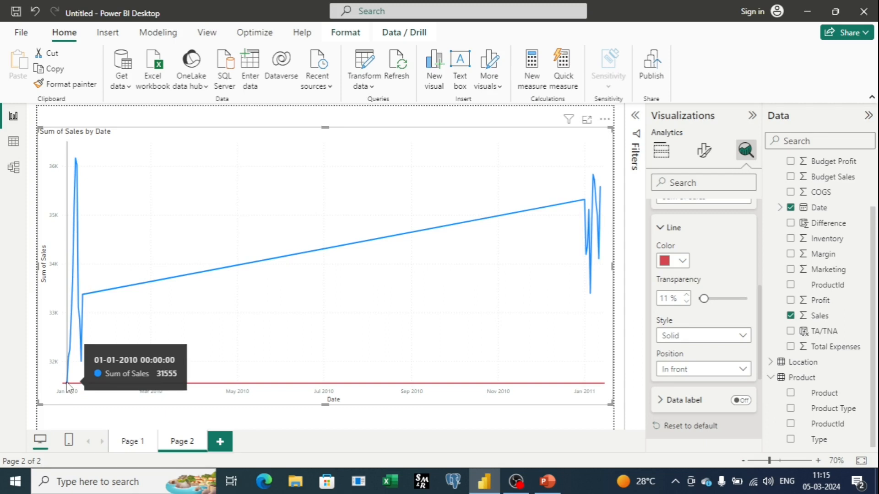
Step: Collapse the Series and Line settings of the min line
scroll(750, 316, up, 4)
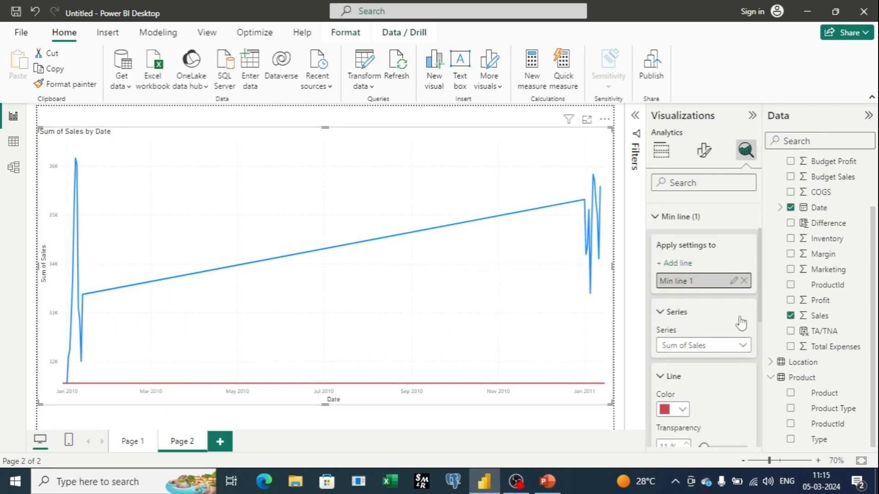
click(663, 313)
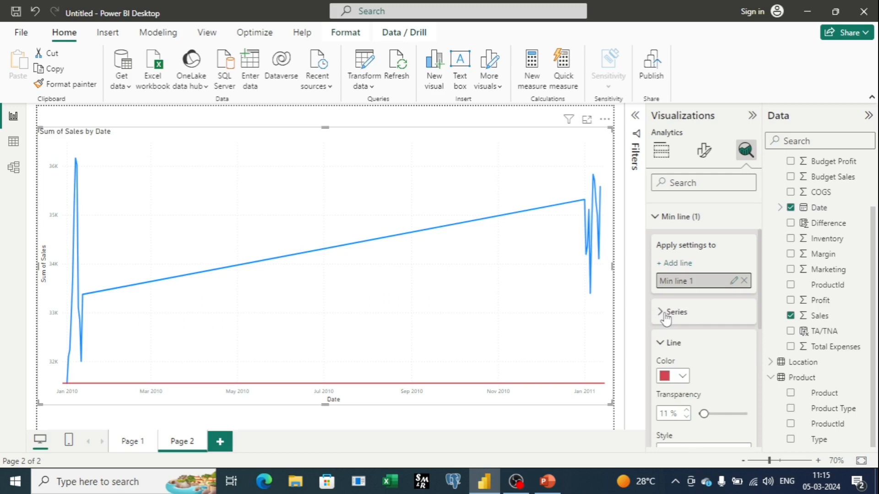
click(662, 344)
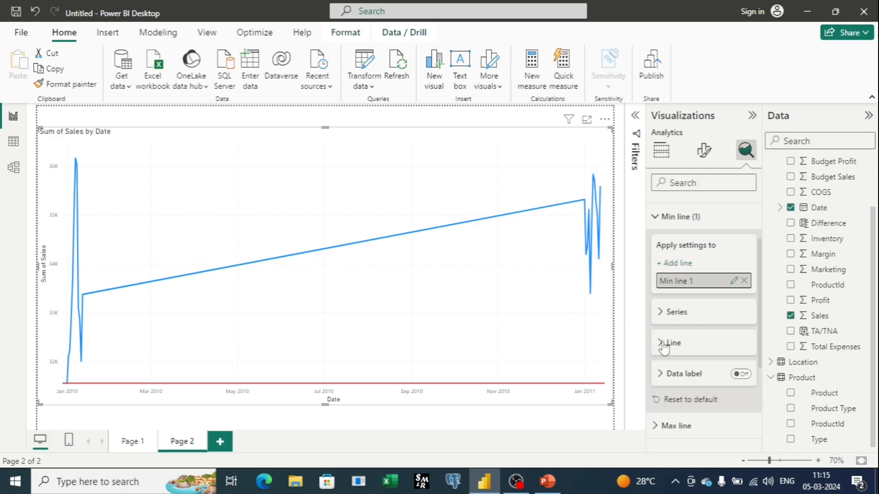
Step: Add a max line for Sum of Sales to the line chart and colour it dark red
click(655, 218)
click(658, 279)
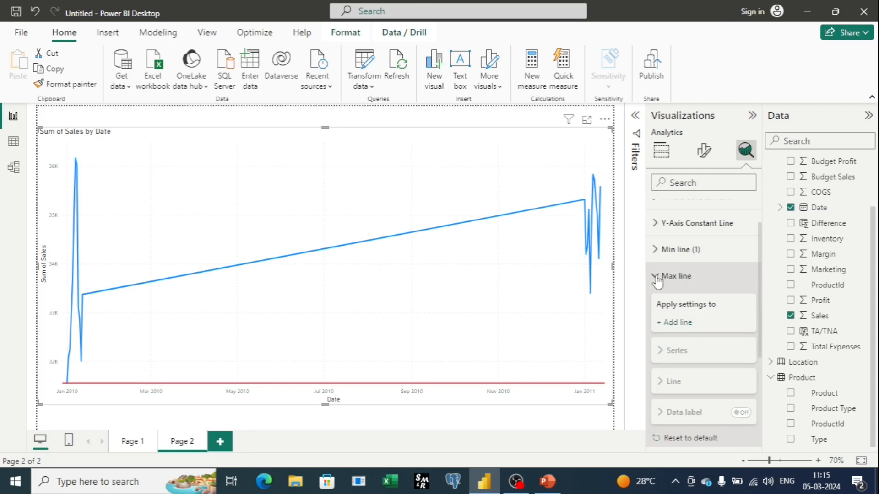
click(677, 323)
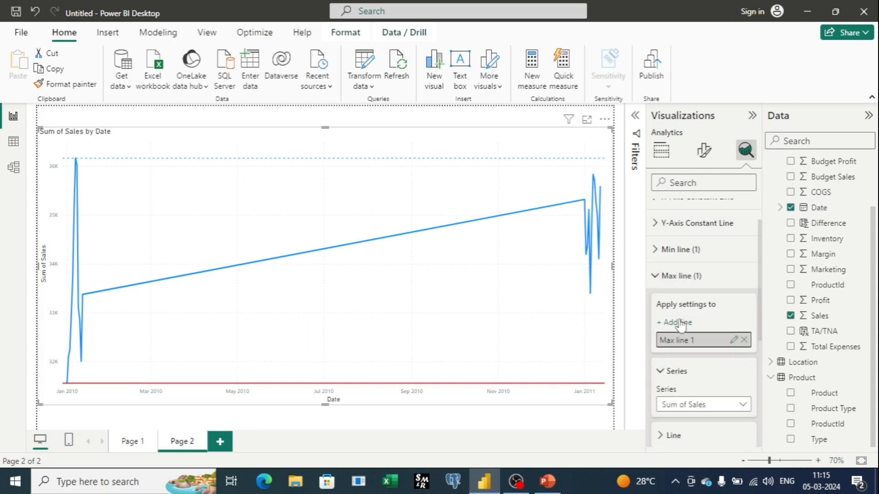
scroll(702, 336, down, 2)
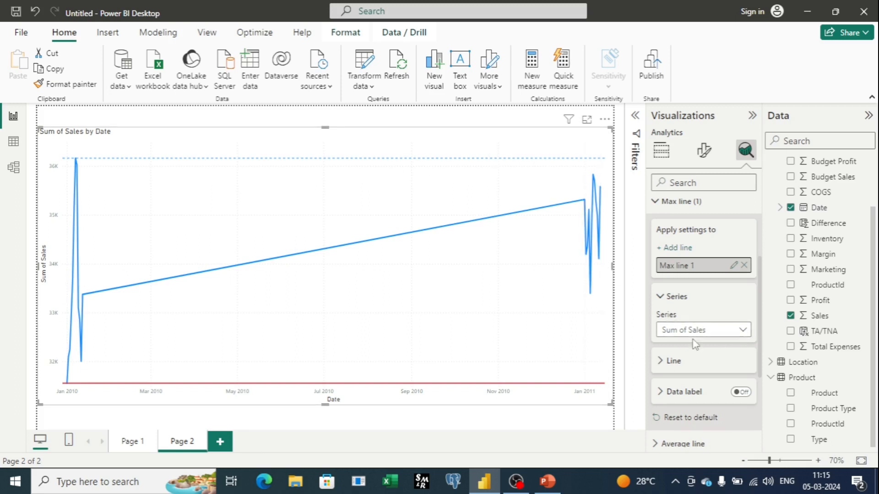
click(661, 361)
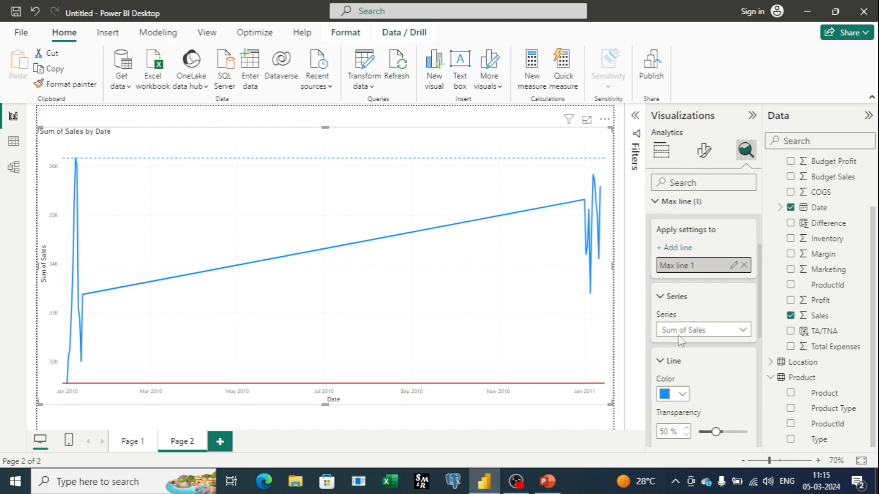
scroll(695, 306, down, 2)
click(672, 320)
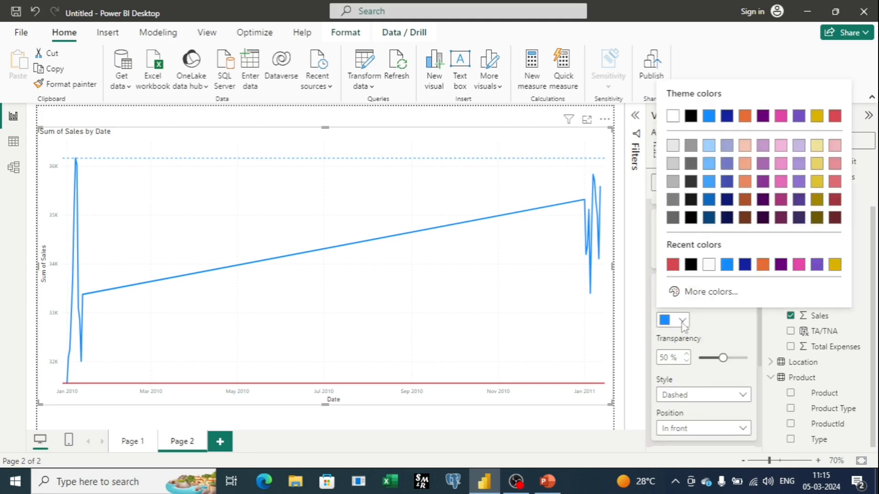
click(835, 218)
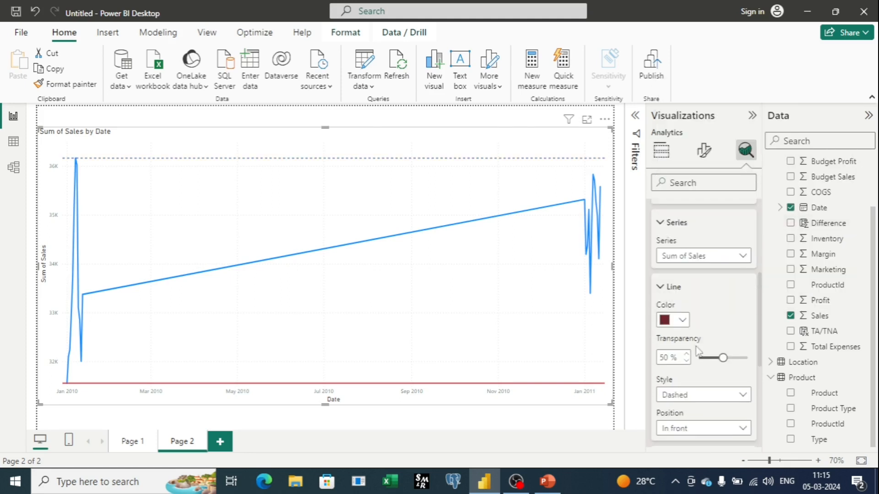
Step: Set the max line's transparency to 0% and its style to Solid, then collapse its Line and Series settings
drag(723, 357, 698, 359)
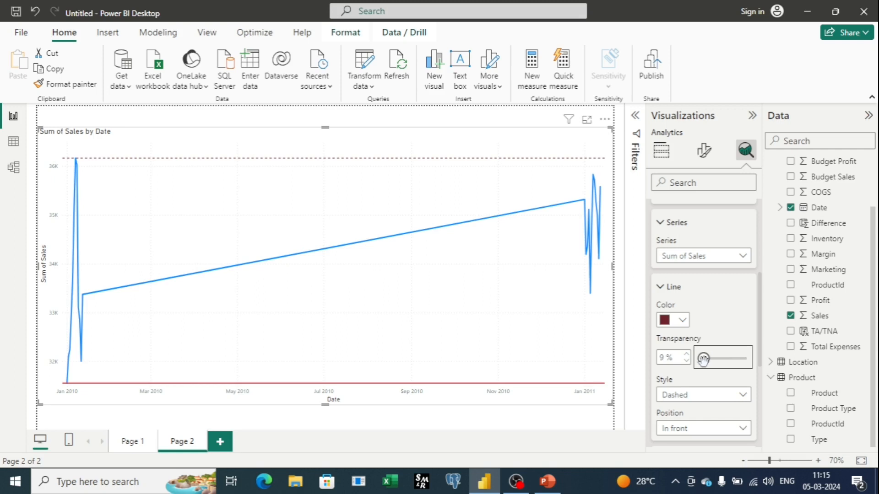
click(743, 397)
click(722, 426)
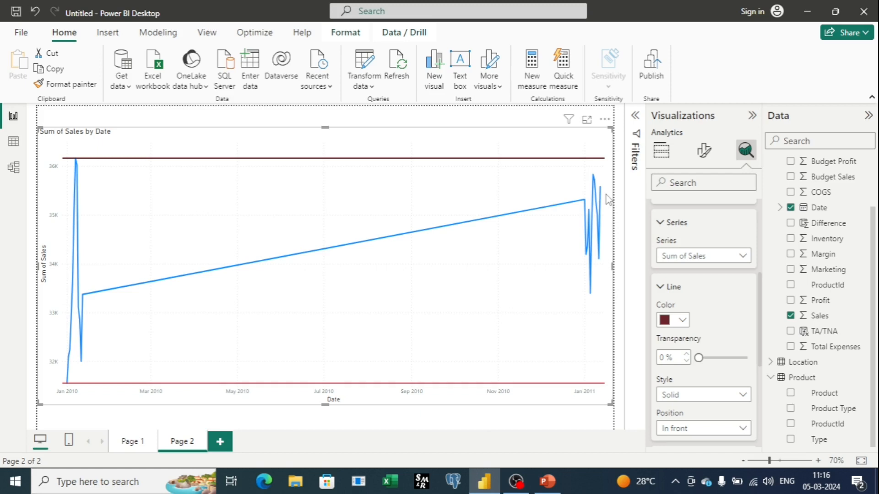
click(662, 280)
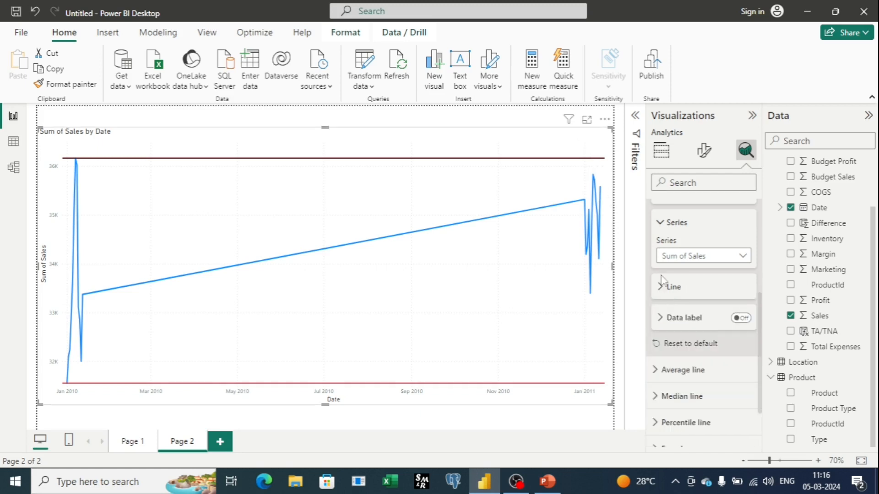
click(660, 226)
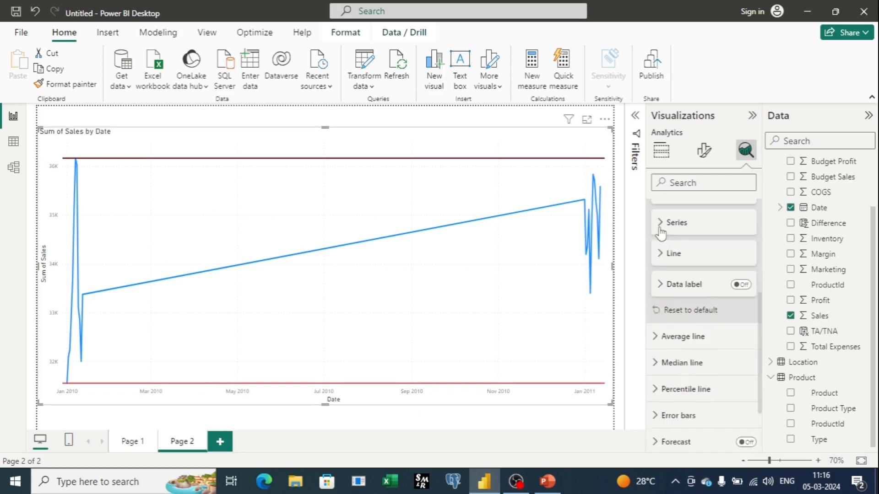
Step: Add an average line for Sum of Sales to the line chart and colour it black
click(661, 341)
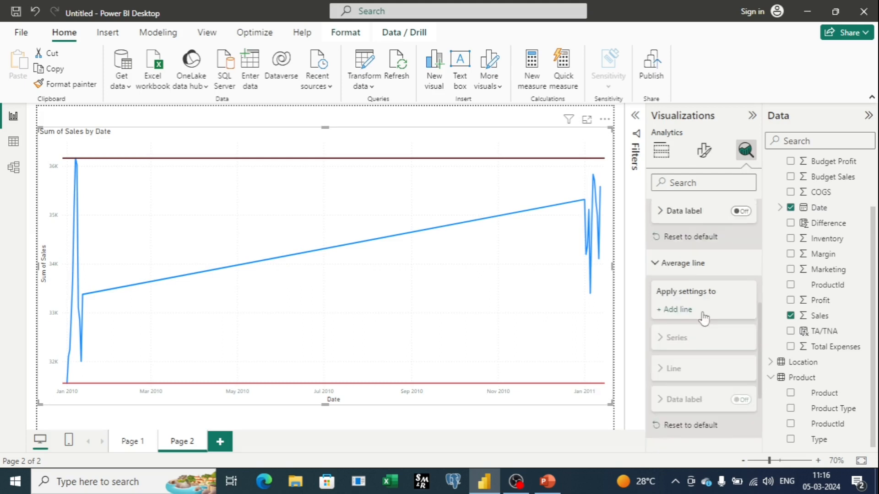
click(683, 308)
scroll(695, 277, down, 1)
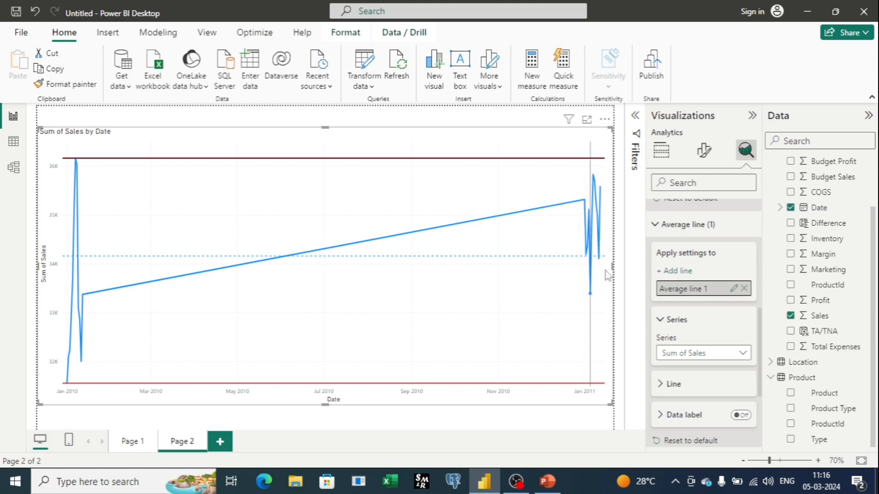
scroll(700, 367, down, 1)
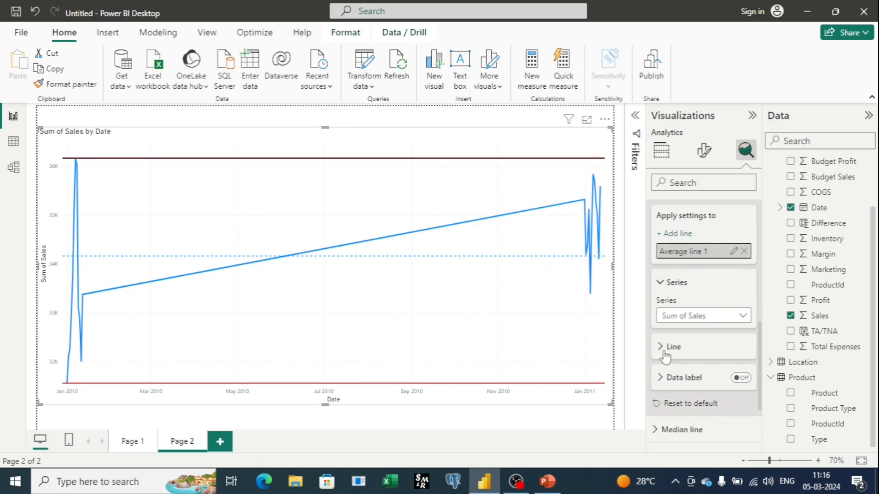
click(661, 353)
click(681, 381)
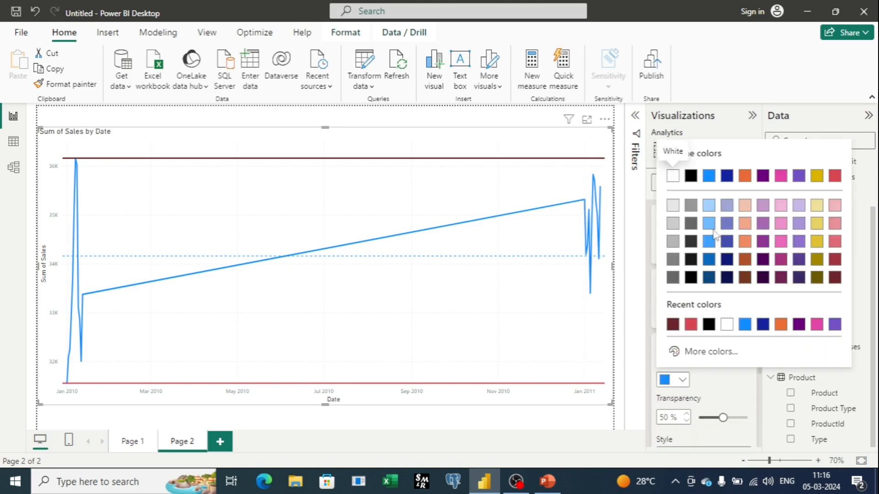
click(690, 278)
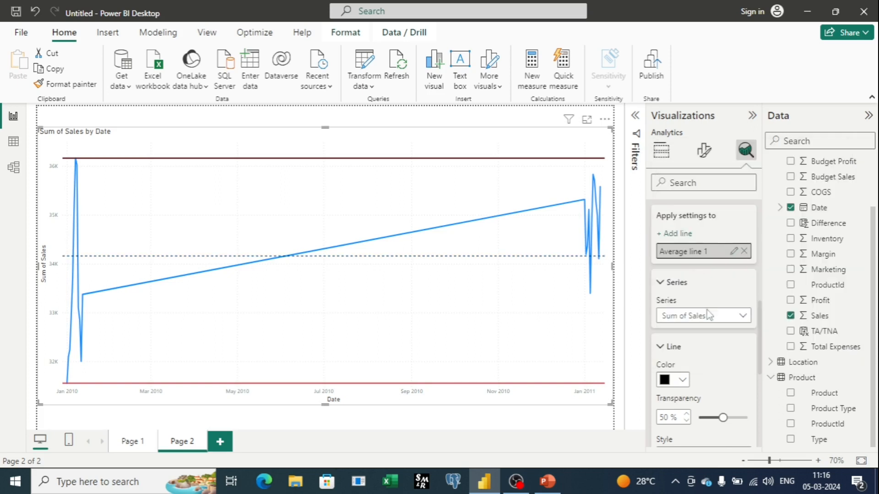
Step: Set the average line's transparency to 18% and its style to Solid, then collapse its Line and Series settings
scroll(708, 315, down, 2)
drag(723, 344, 707, 343)
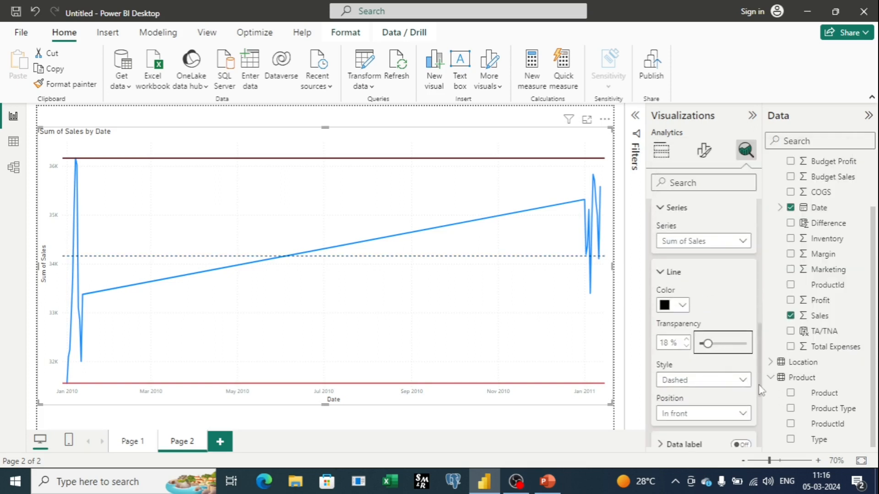
click(714, 380)
click(686, 407)
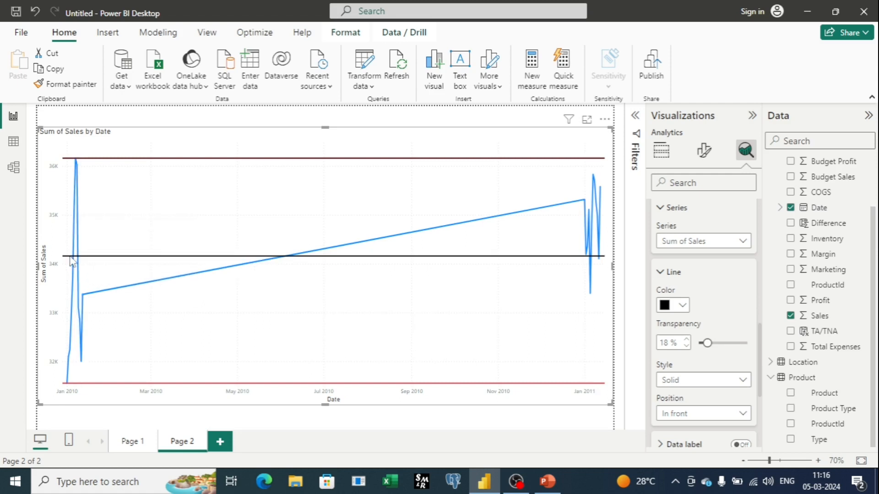
mouse_move(80, 170)
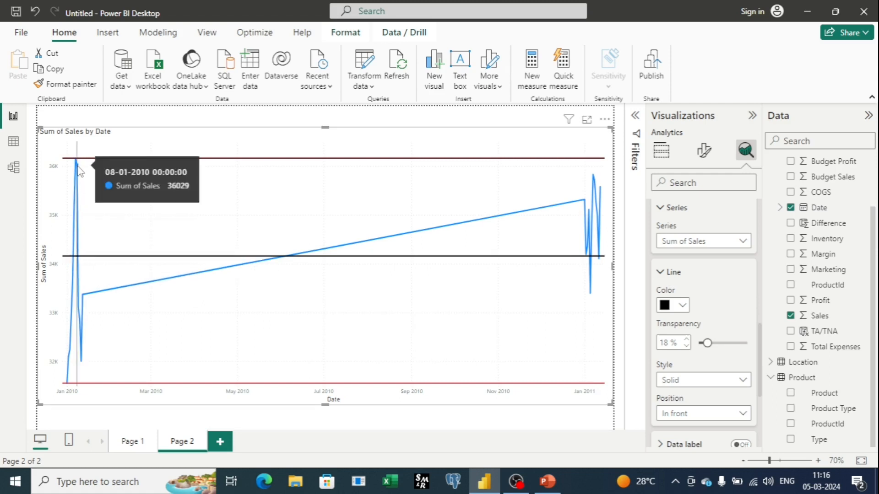
mouse_move(82, 369)
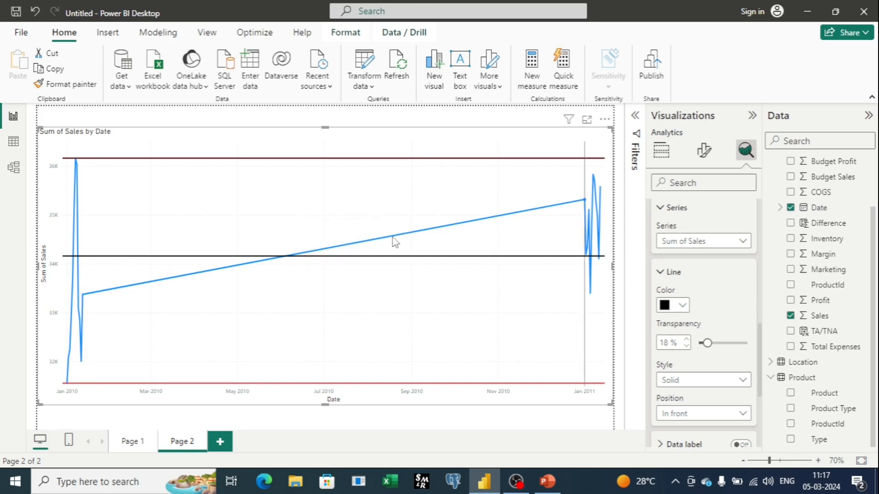
mouse_move(584, 207)
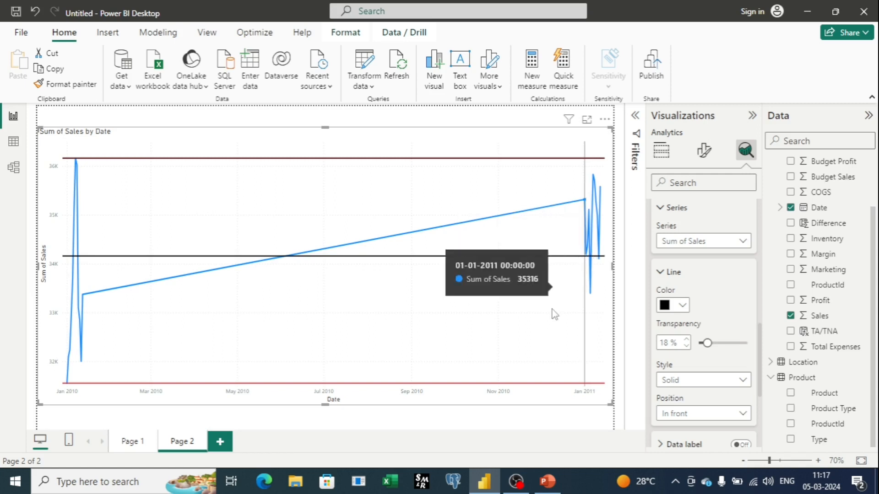
click(660, 272)
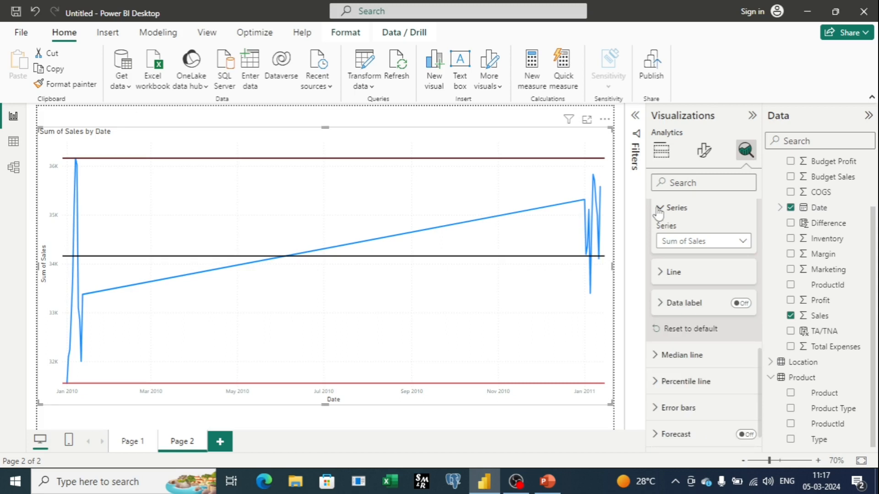
click(660, 209)
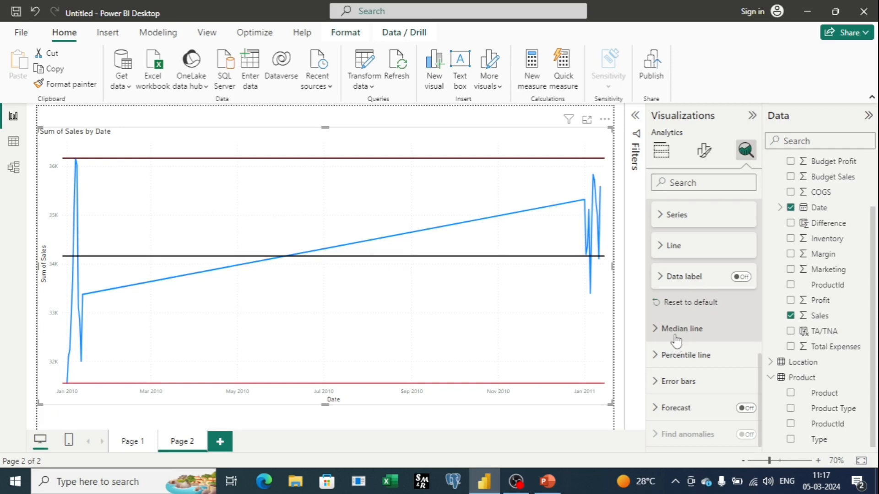
Step: Add a median line for Sum of Sales to the chart, then collapse the average and median line sections
mouse_move(645, 478)
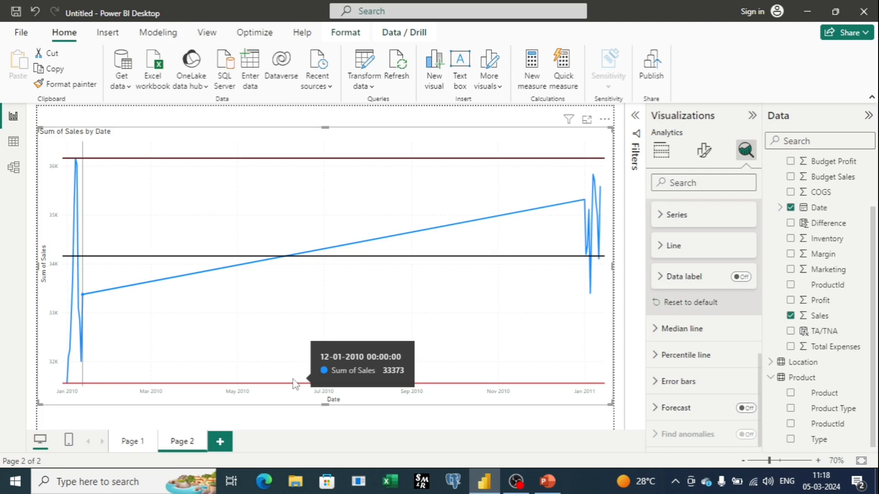
click(659, 332)
click(676, 378)
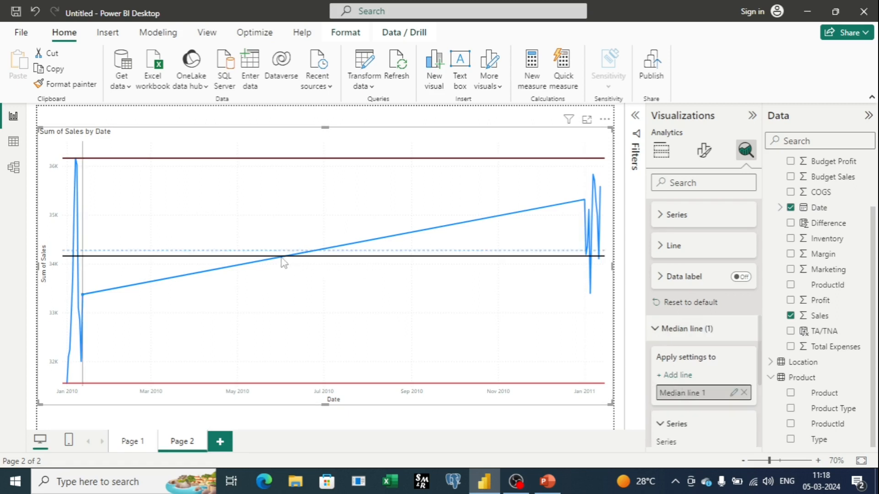
mouse_move(283, 258)
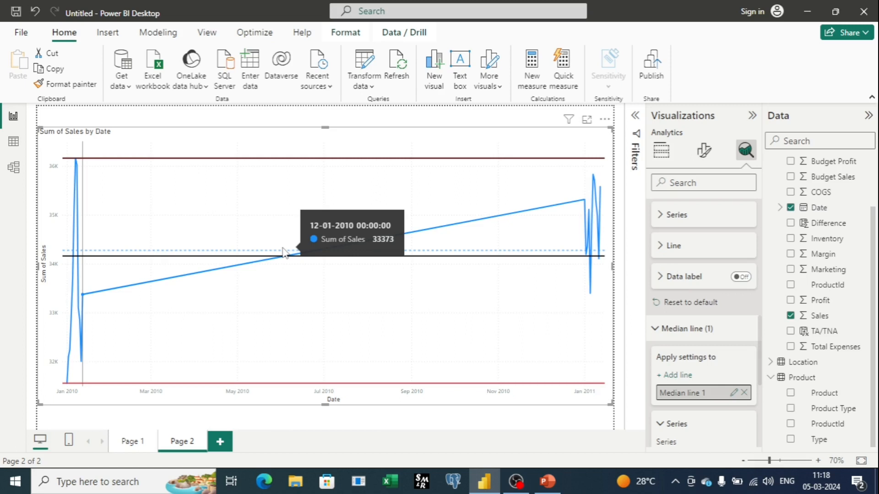
scroll(705, 348, down, 3)
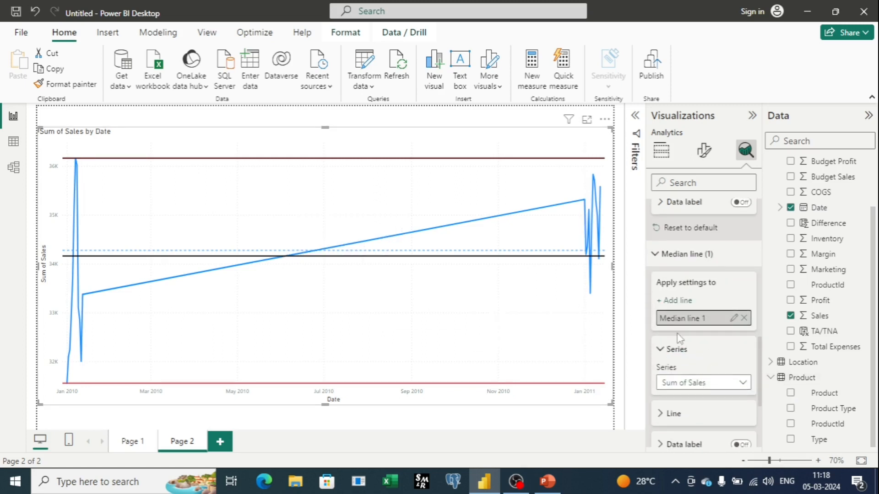
scroll(679, 337, down, 3)
scroll(664, 316, up, 10)
click(659, 306)
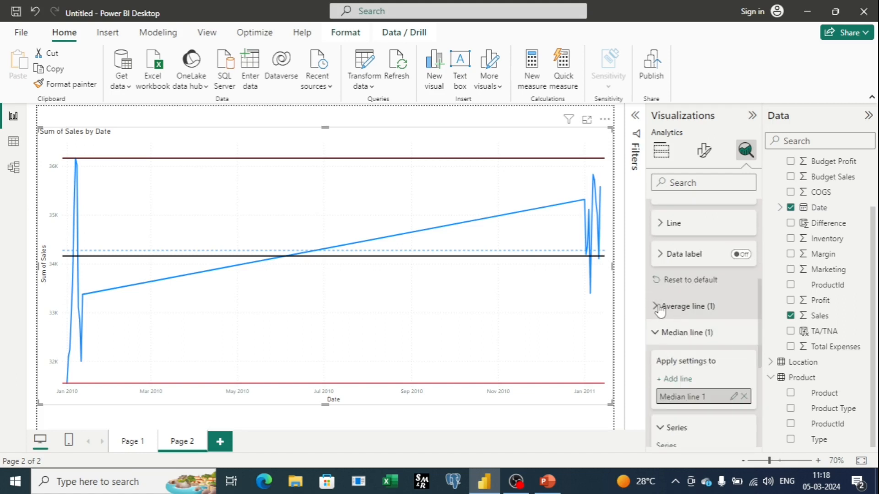
click(655, 333)
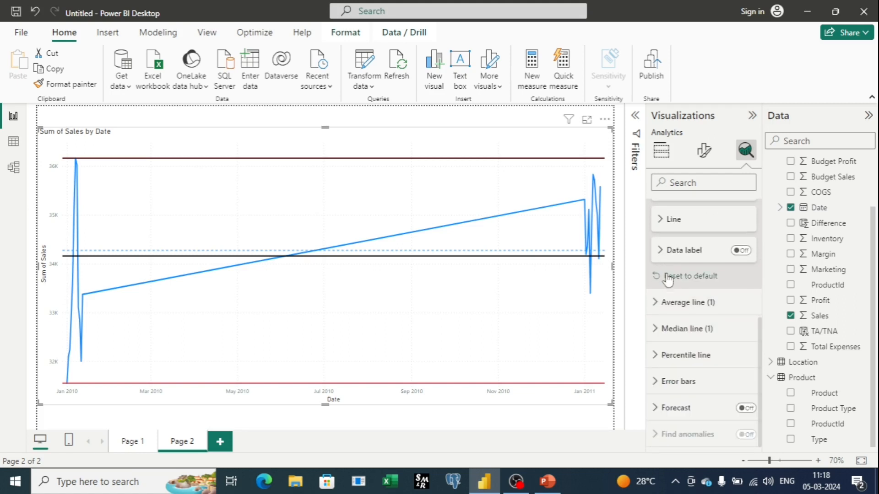
Step: Add a percentile line for Sum of Sales to the line chart and expand its Line settings
click(672, 359)
scroll(673, 366, down, 1)
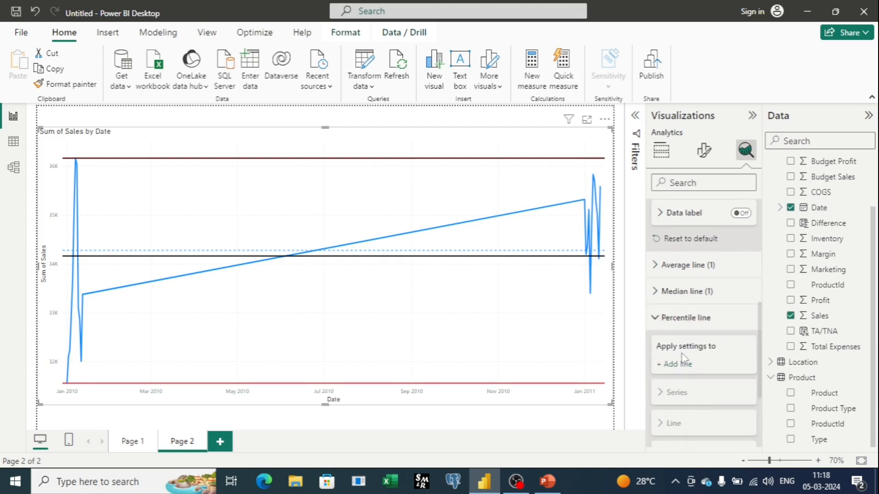
click(678, 366)
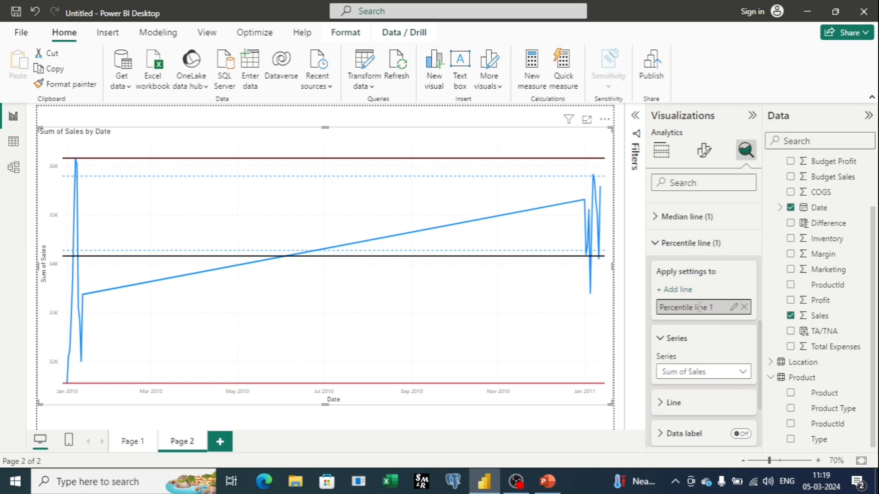
scroll(692, 355, down, 1)
click(666, 368)
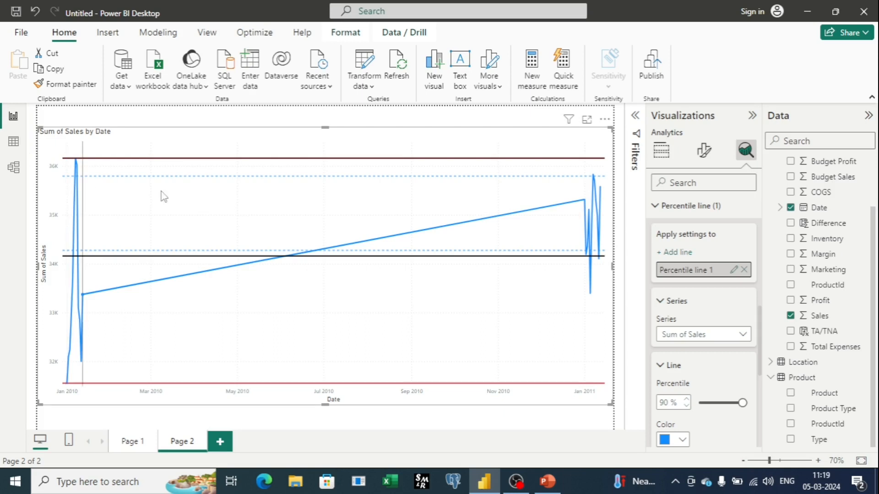
Step: Format the percentile line with a pink colour, 0% transparency and the Solid style
scroll(687, 366, down, 2)
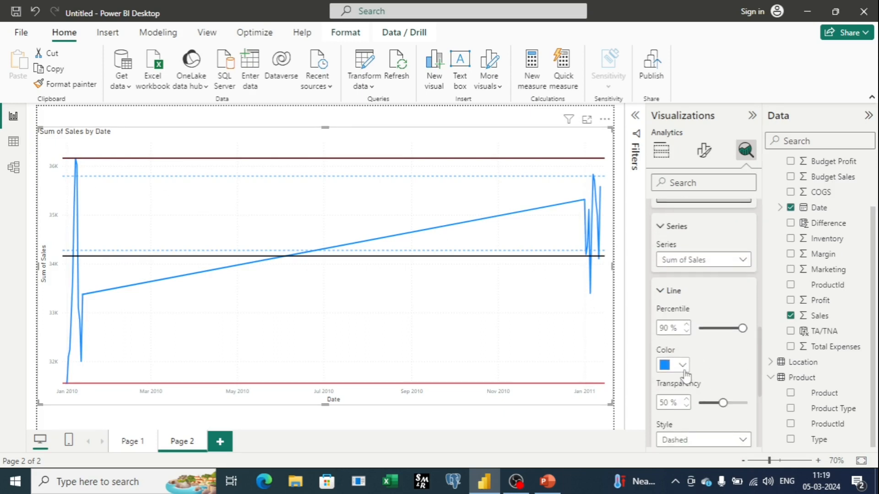
click(683, 369)
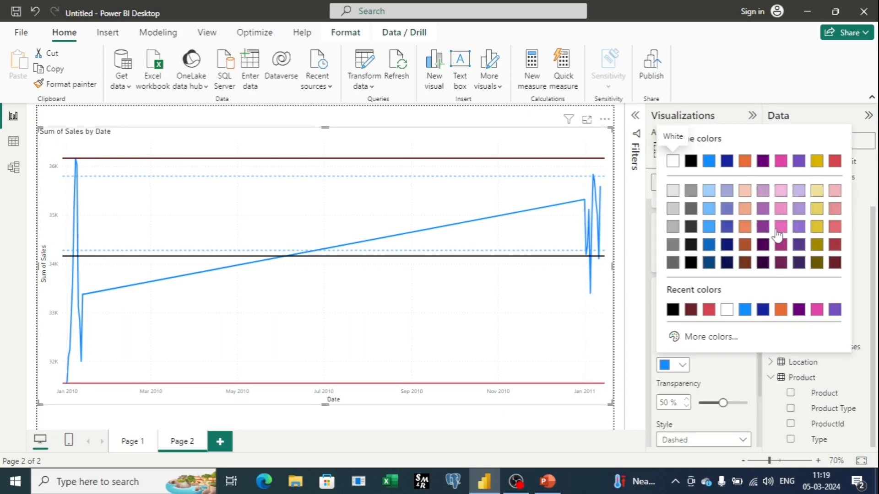
click(777, 231)
click(682, 366)
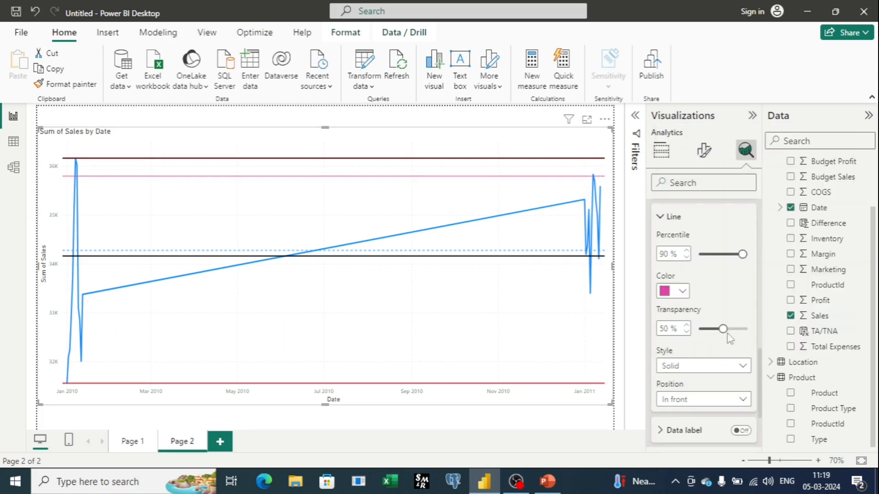
drag(724, 328, 698, 329)
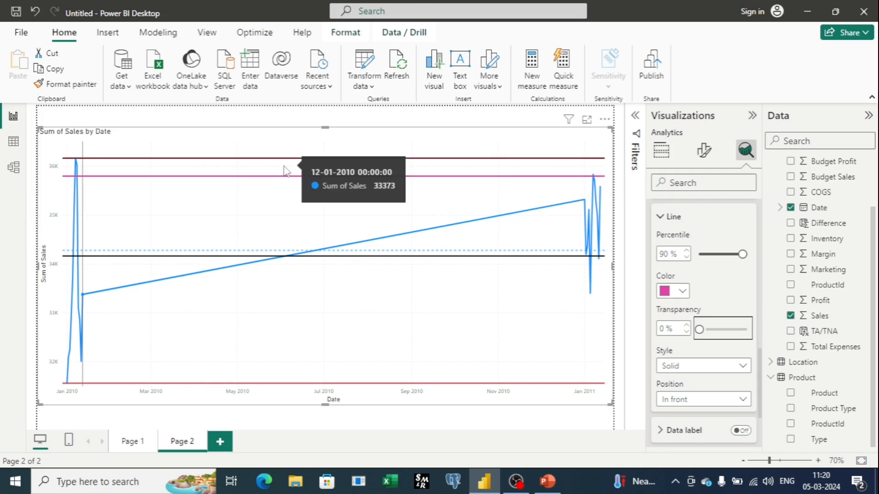
Step: Try the percentile line at 50%, set its percentile to 70%, and collapse its Line settings
double_click(664, 256)
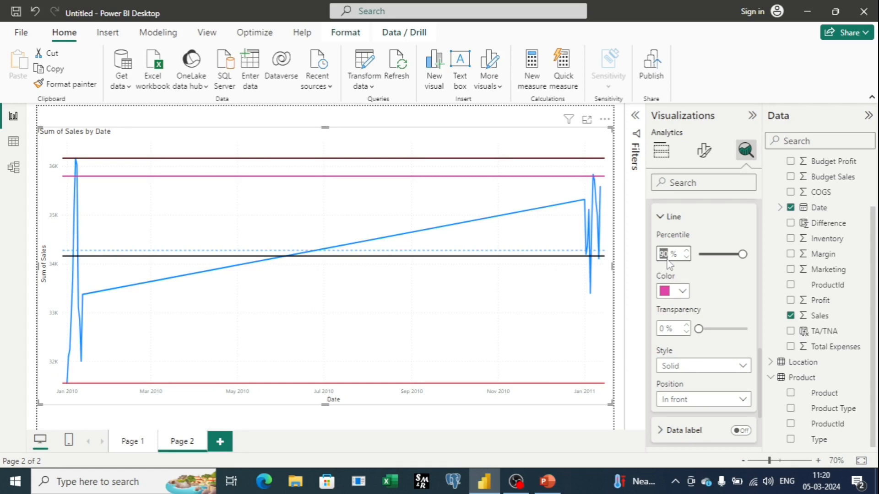
text(50)
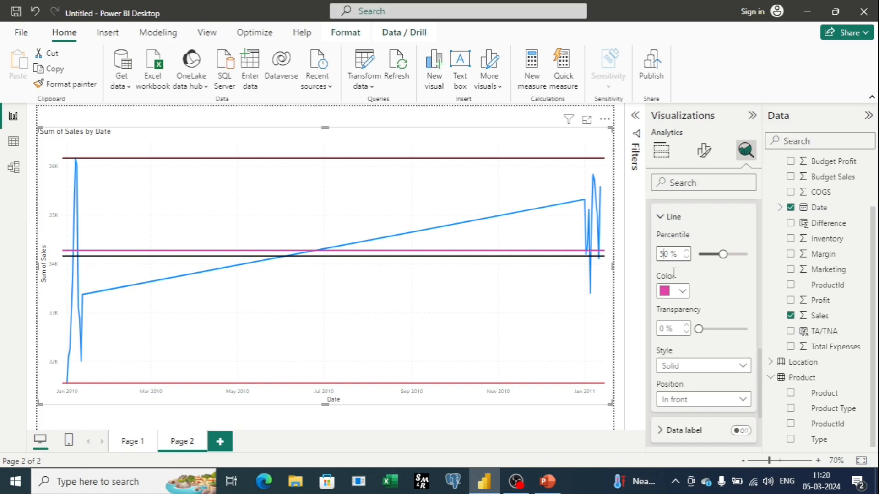
text(70)
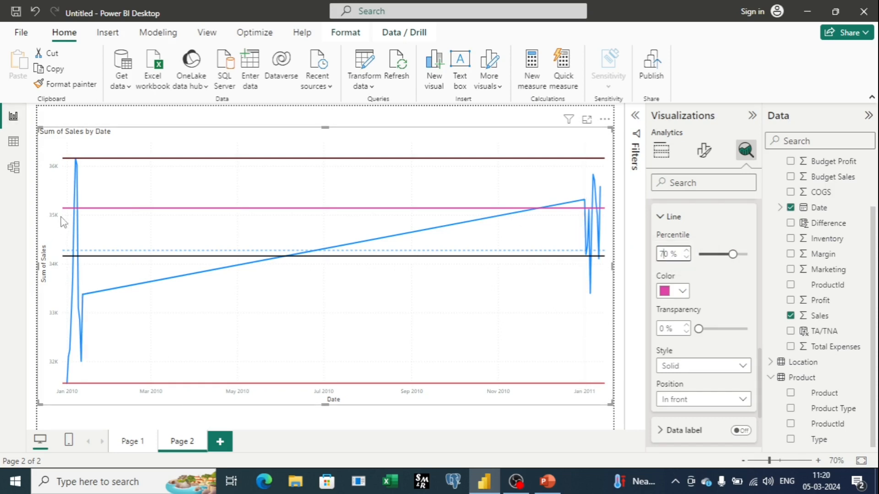
mouse_move(67, 215)
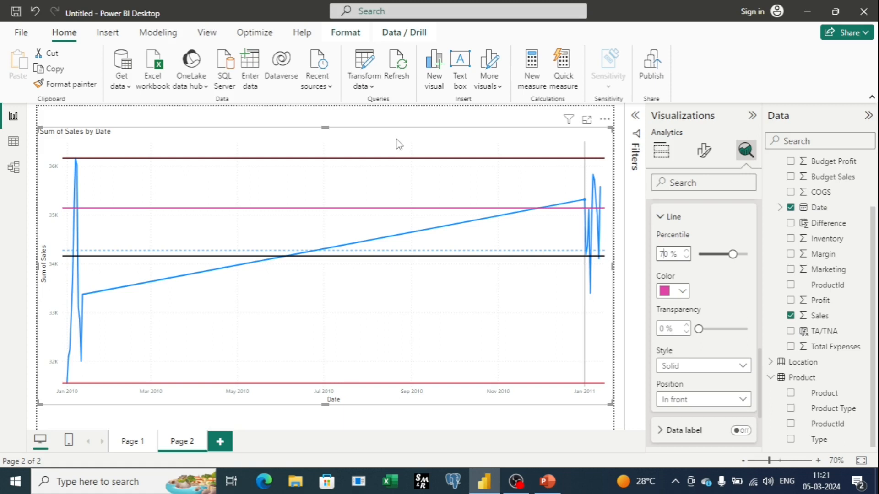
click(668, 218)
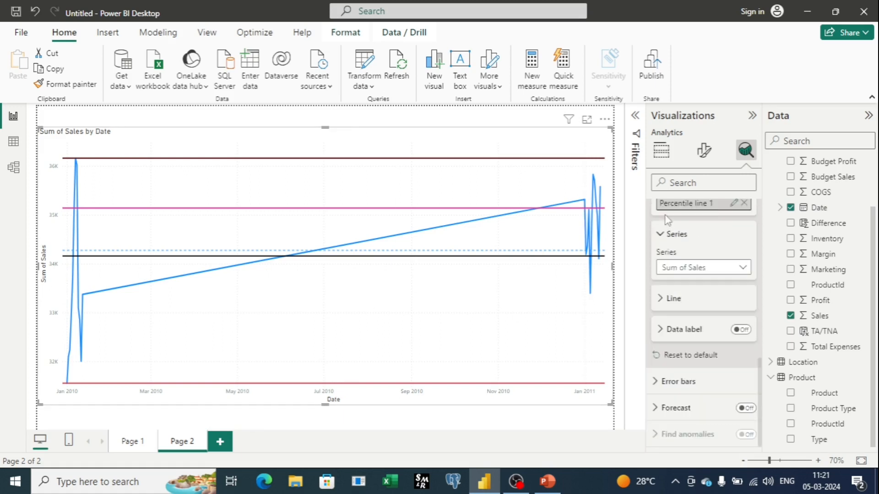
Step: Remove the min, max, average, median and percentile lines from the Sum of Sales by Date chart
scroll(663, 275, up, 10)
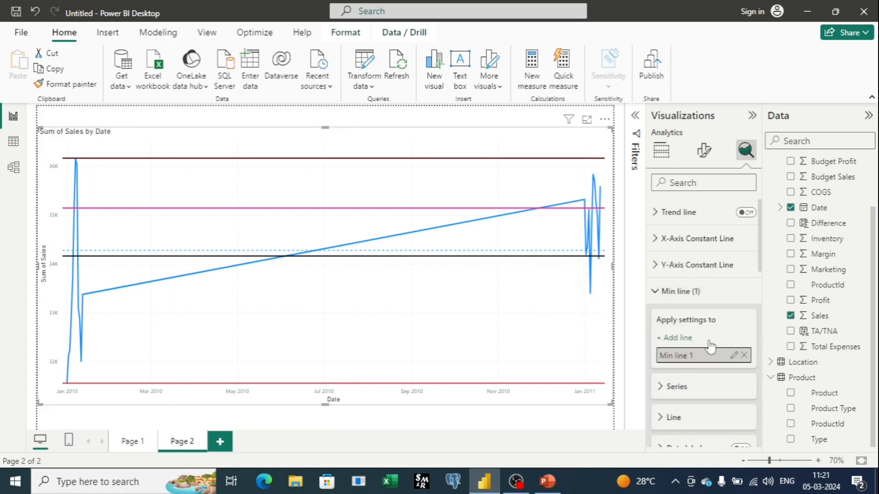
click(674, 291)
click(743, 344)
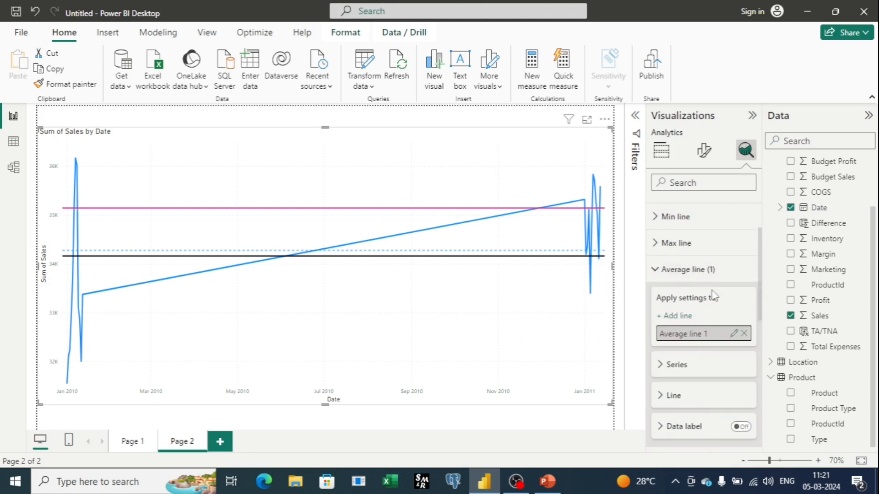
click(746, 335)
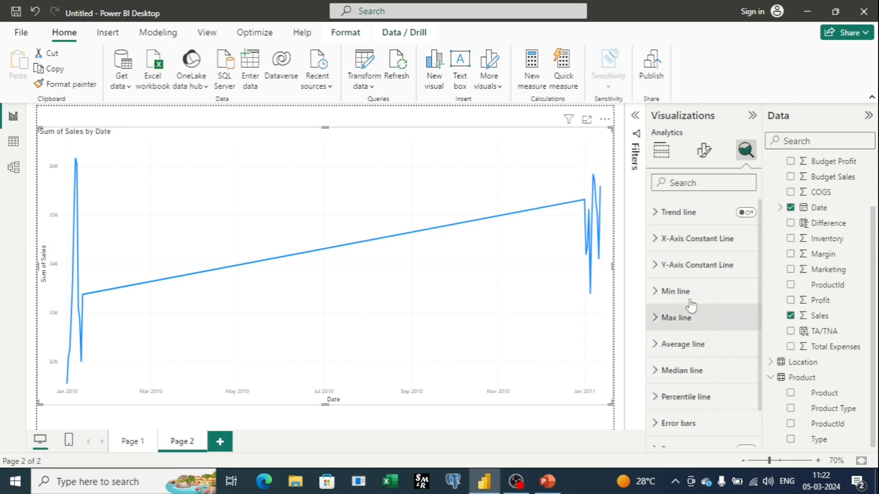
scroll(687, 307, down, 1)
scroll(685, 315, up, 1)
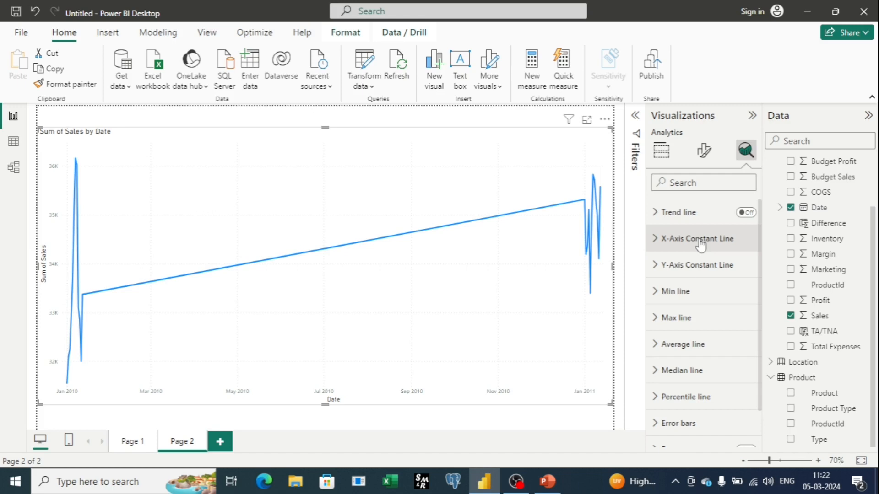
Step: Add a Y-axis constant line to the Sum of Sales chart with a value of 40000
click(705, 272)
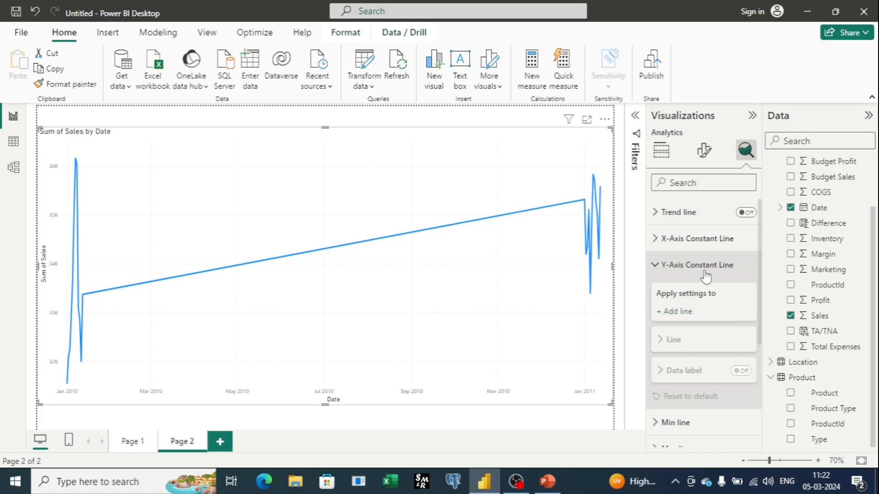
click(678, 315)
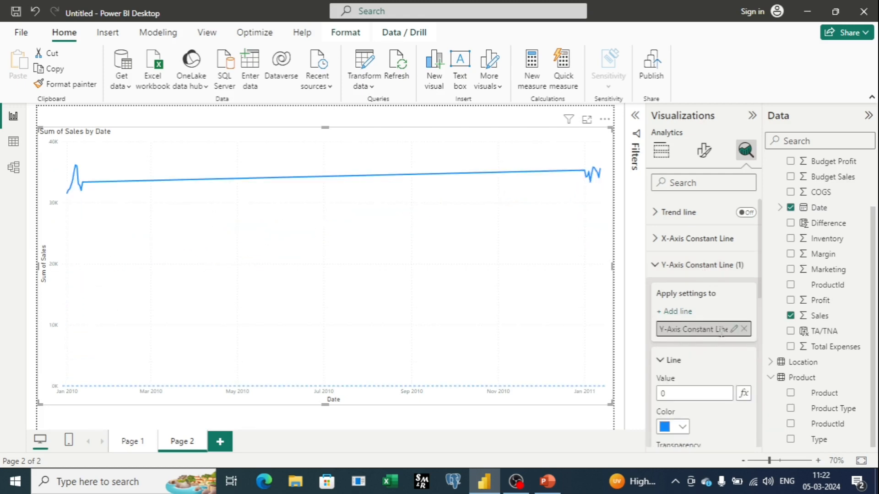
click(685, 393)
key(BackSpace)
text(40000)
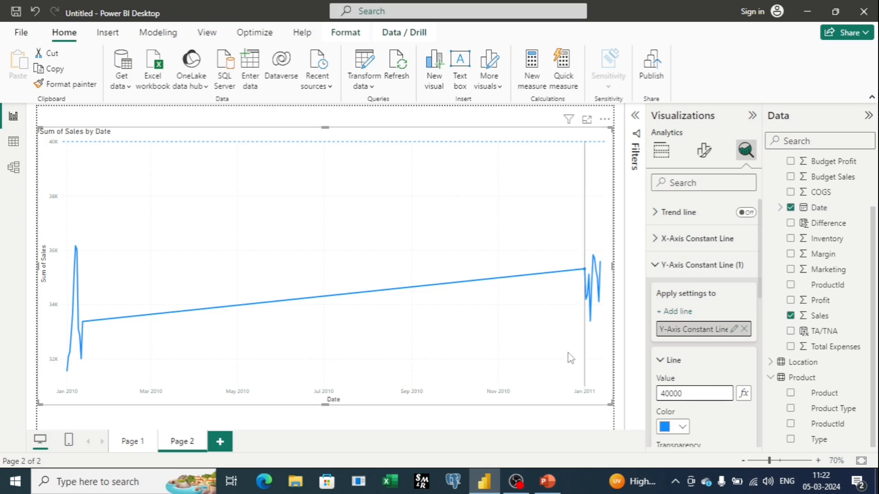
mouse_move(588, 304)
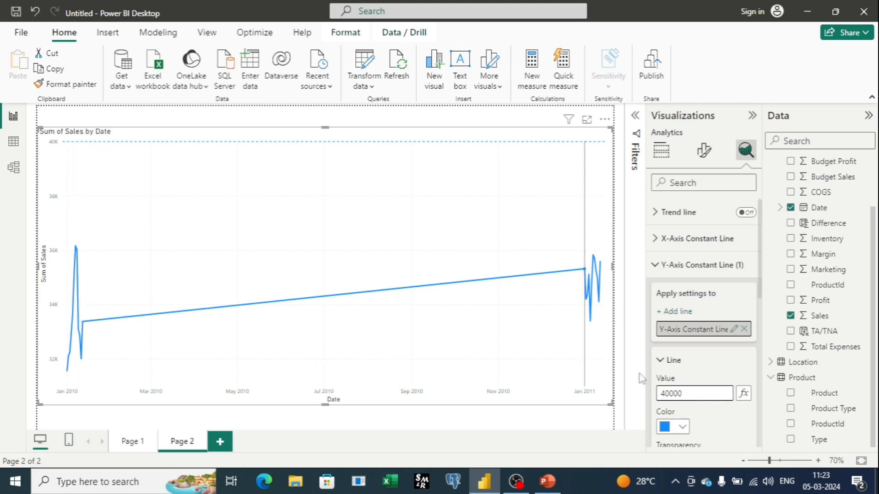
Step: Set the Y-axis constant line's value to 20000 and collapse its settings
click(699, 393)
key(BackSpace)
key(BackSpace)
key(BackSpace)
key(BackSpace)
key(BackSpace)
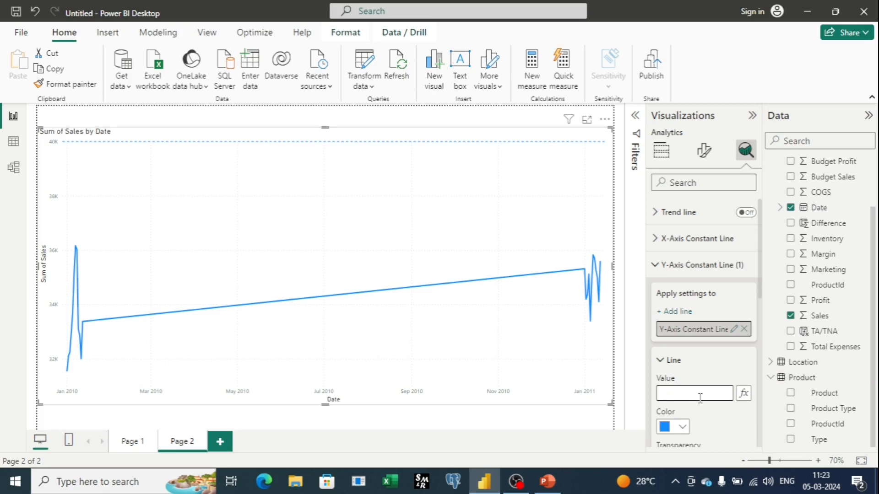
text(20000)
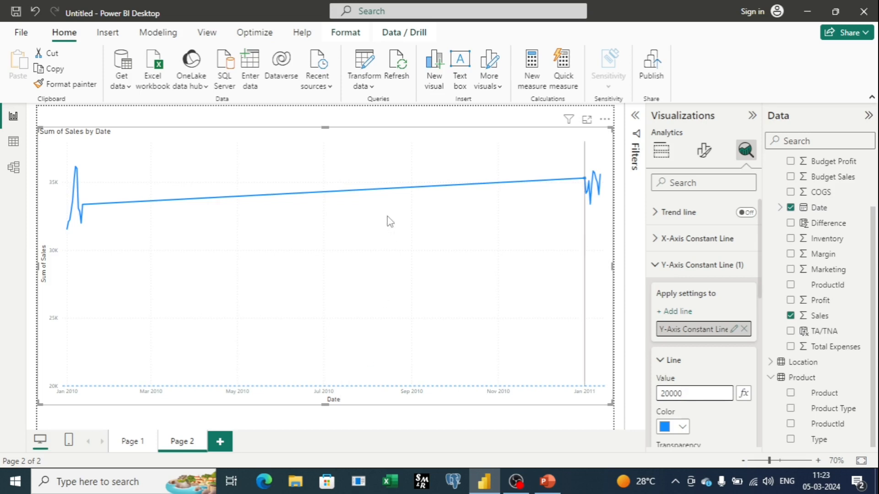
mouse_move(398, 192)
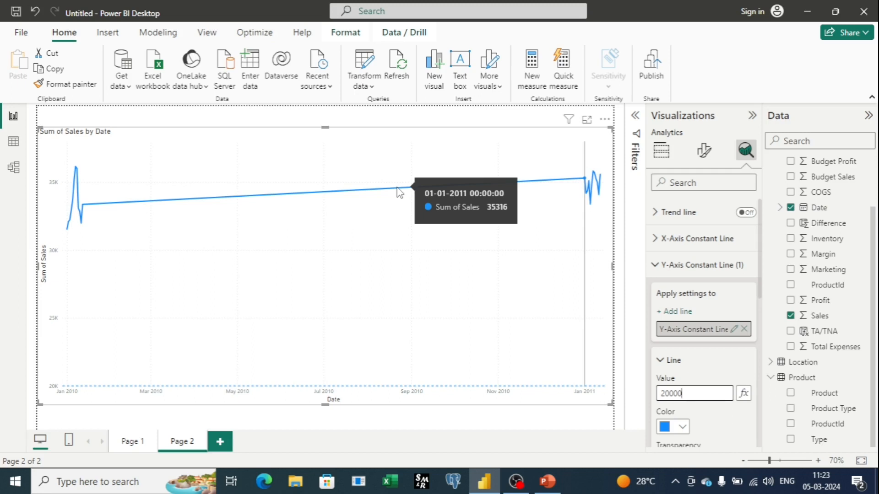
click(673, 265)
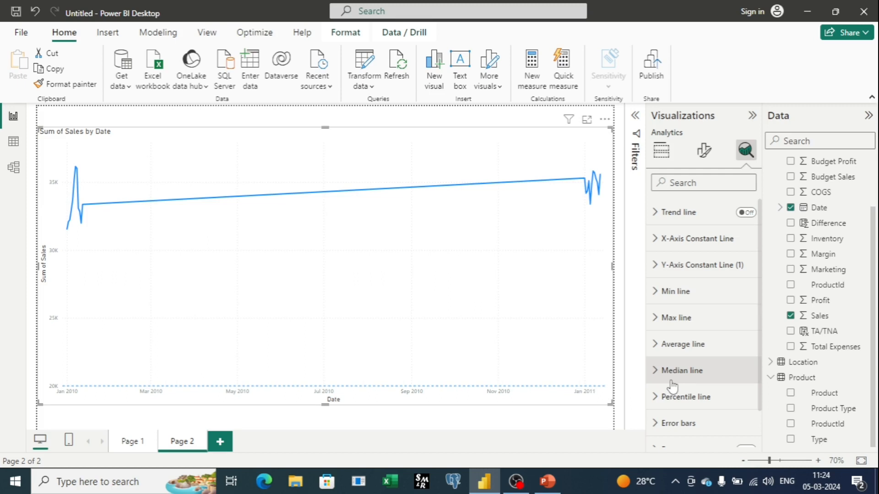
Step: Try turning on Forecast for the Sum of Sales by Date chart, then open and dismiss the visual's error details
scroll(672, 389, down, 2)
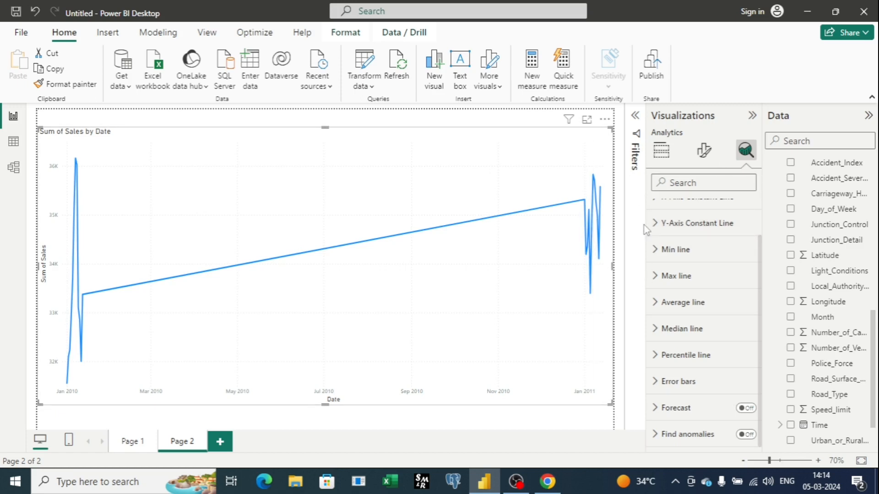
click(745, 409)
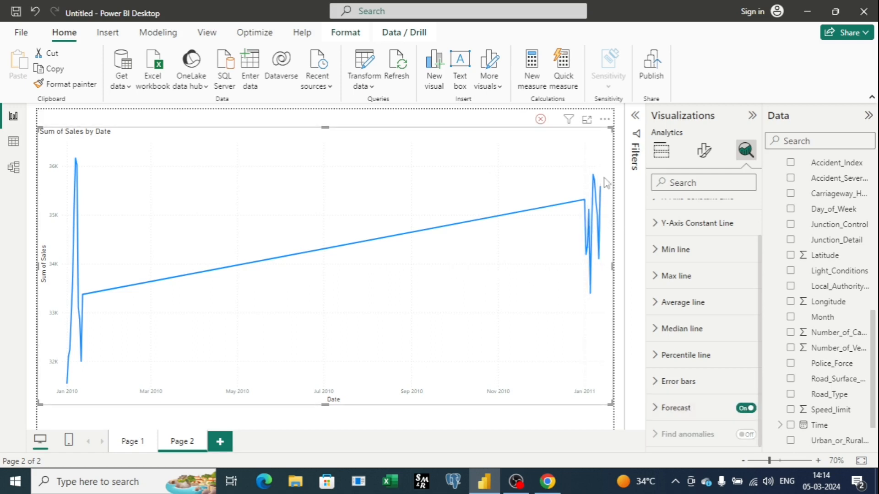
mouse_move(544, 128)
click(542, 122)
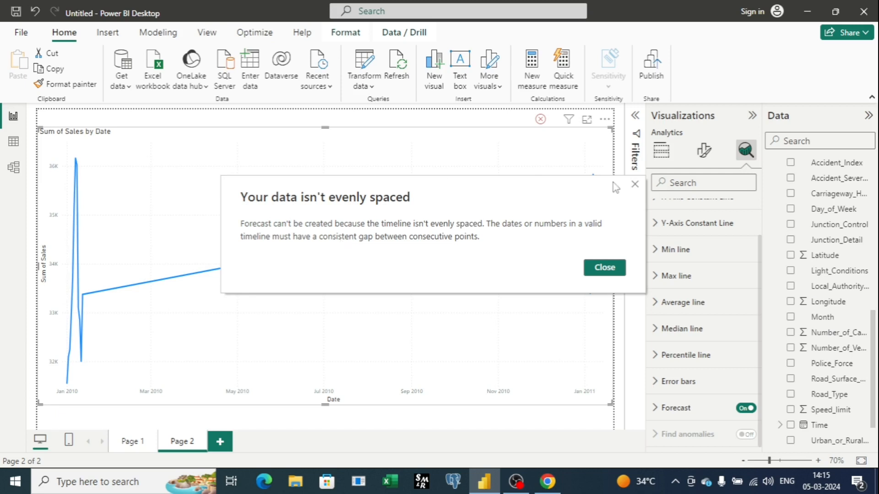
click(638, 189)
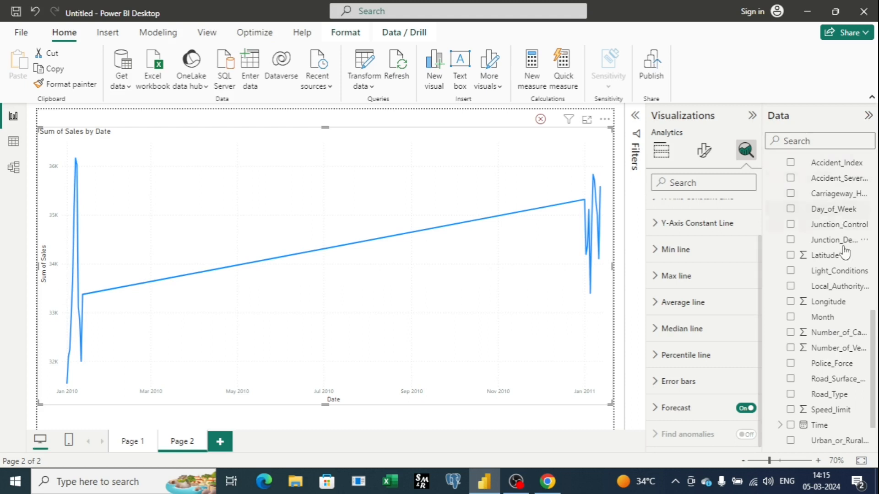
Step: Find the Table1 accident fields, then add a new report page with an enlarged, empty line chart
scroll(845, 254, down, 1)
scroll(845, 273, up, 3)
scroll(810, 241, up, 5)
scroll(814, 399, down, 1)
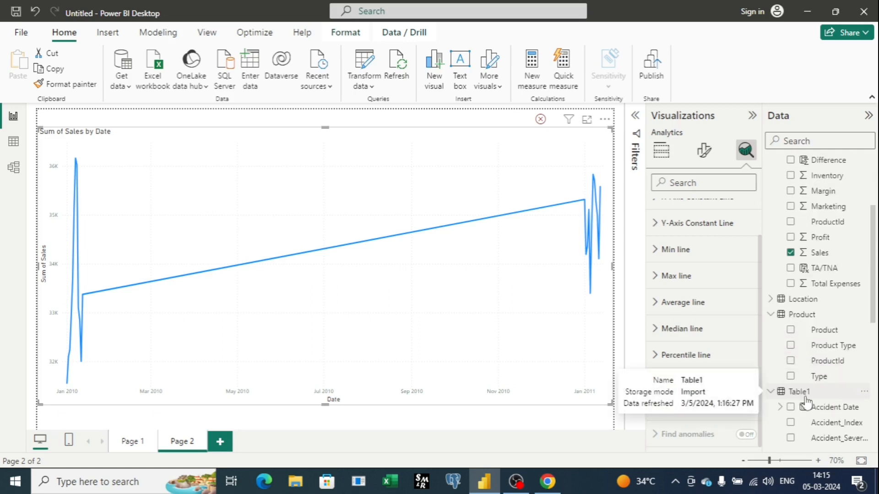
scroll(826, 359, down, 1)
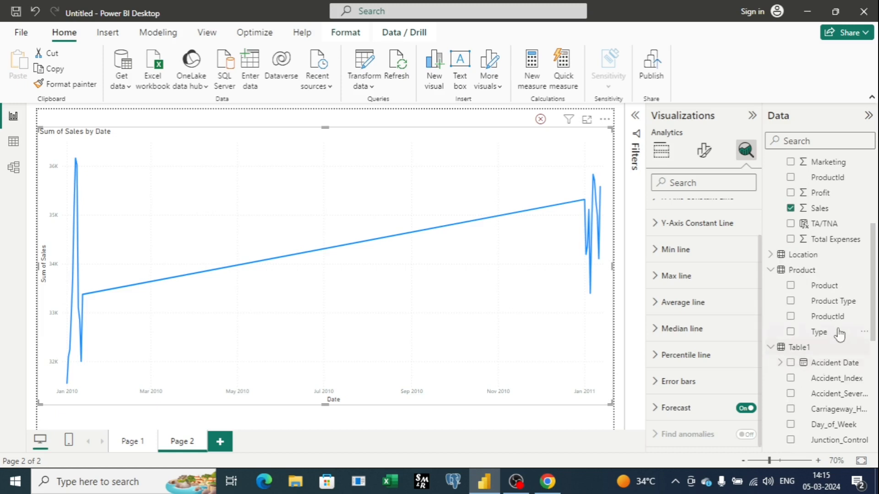
click(219, 439)
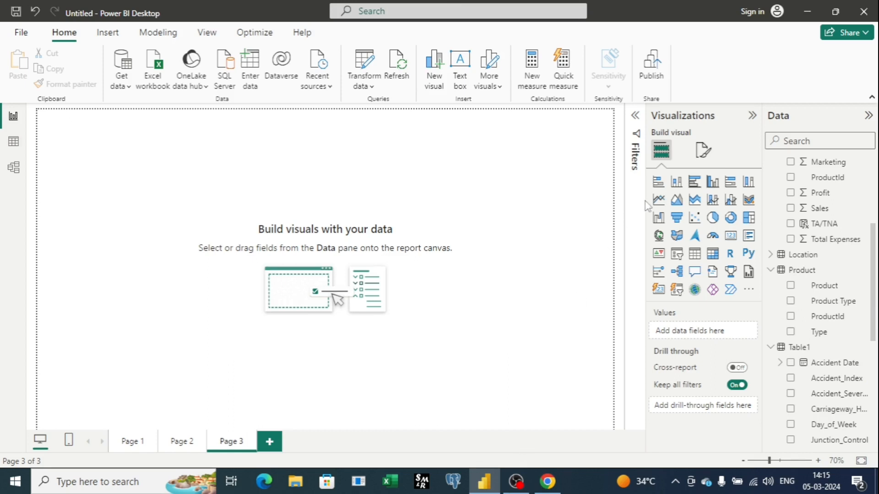
click(657, 201)
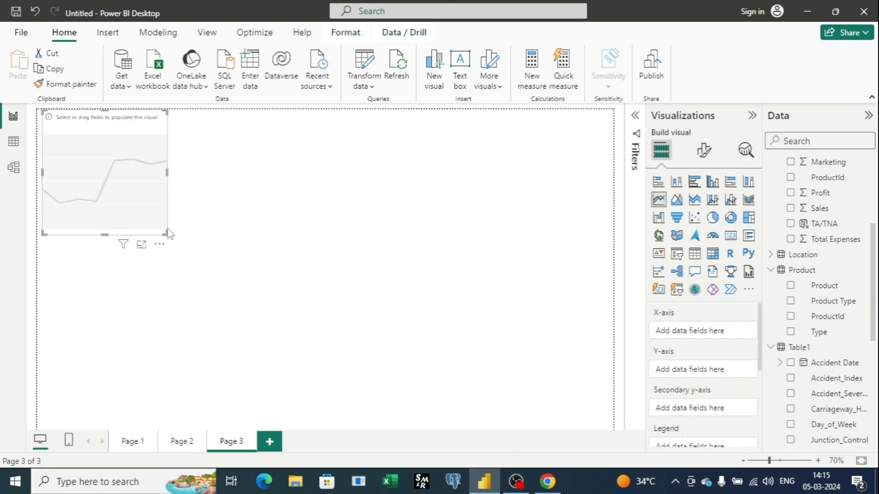
drag(168, 234, 337, 343)
drag(262, 316, 340, 327)
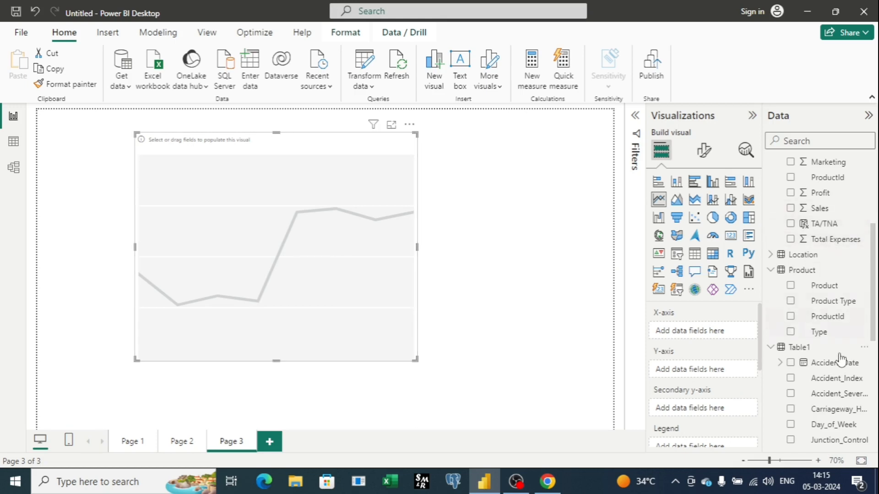
Step: Plot Number_of_Casualties on the Y-axis against Accident Date without its date hierarchy on the X-axis, and widen the chart on both sides
drag(838, 367, 727, 336)
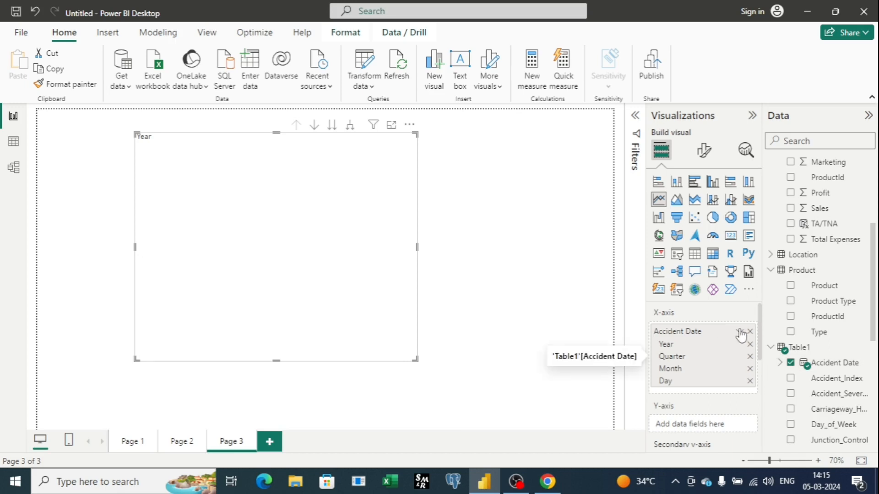
click(739, 332)
click(790, 403)
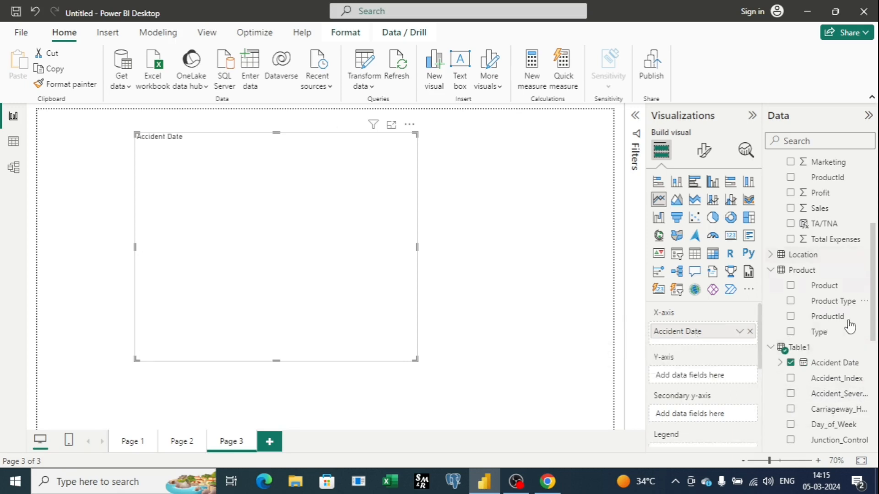
scroll(849, 366, down, 5)
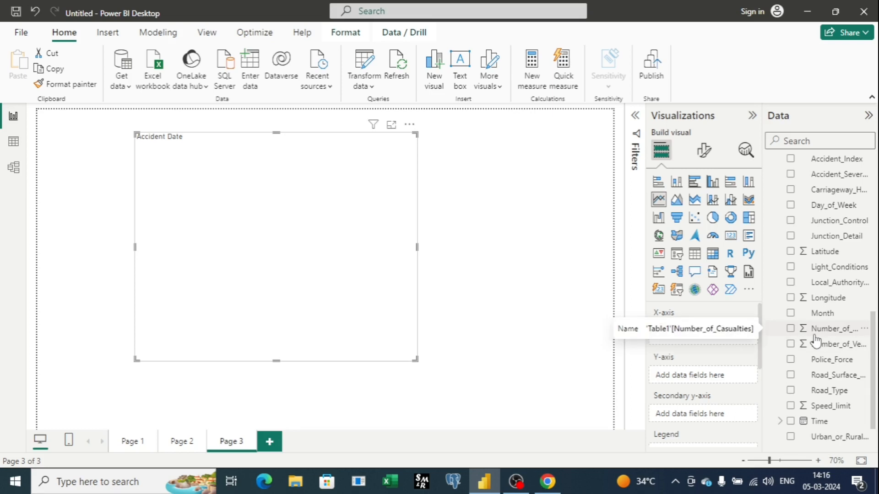
drag(814, 341, 710, 386)
drag(417, 247, 547, 247)
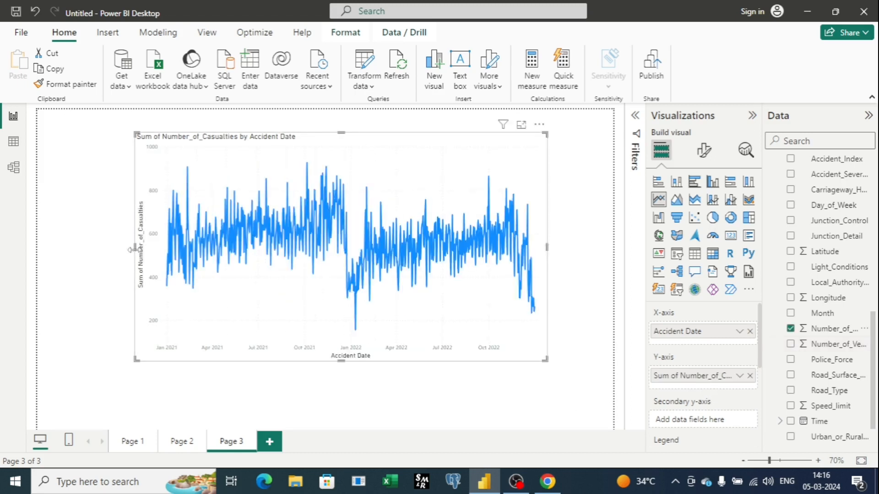
drag(137, 247, 57, 236)
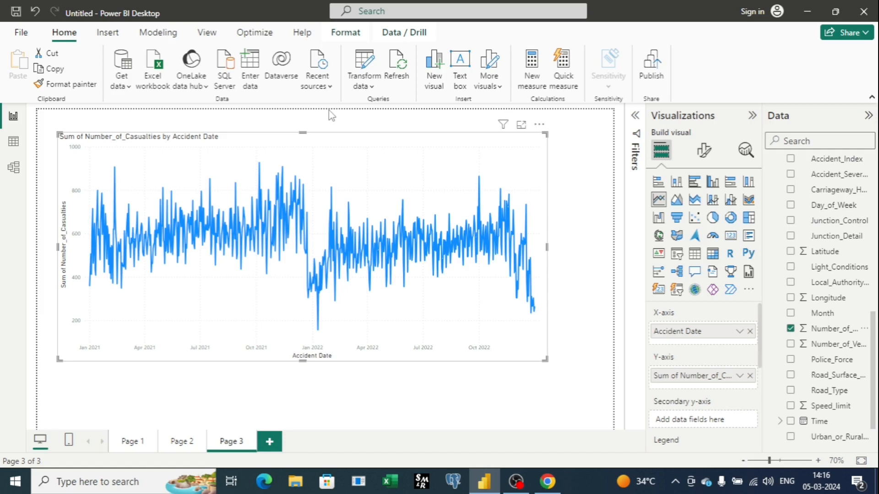
Step: Turn on Forecast for the Number_of_Casualties by Accident Date line chart
click(746, 150)
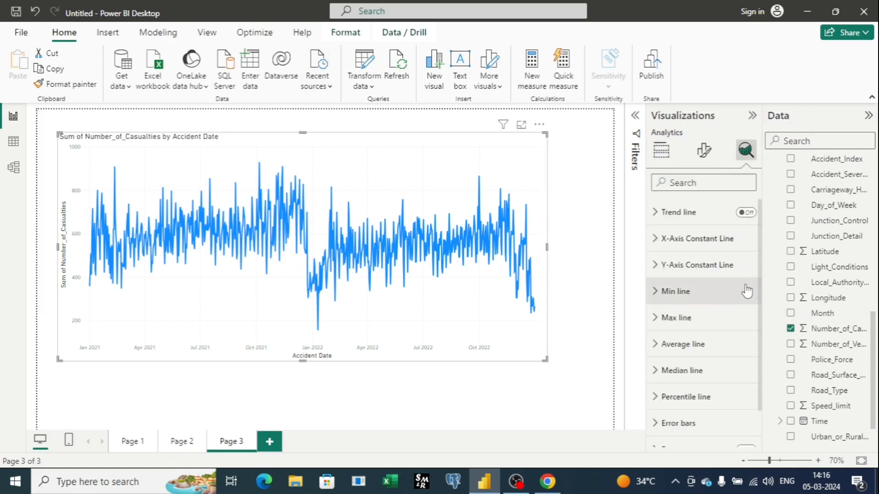
scroll(747, 291, down, 1)
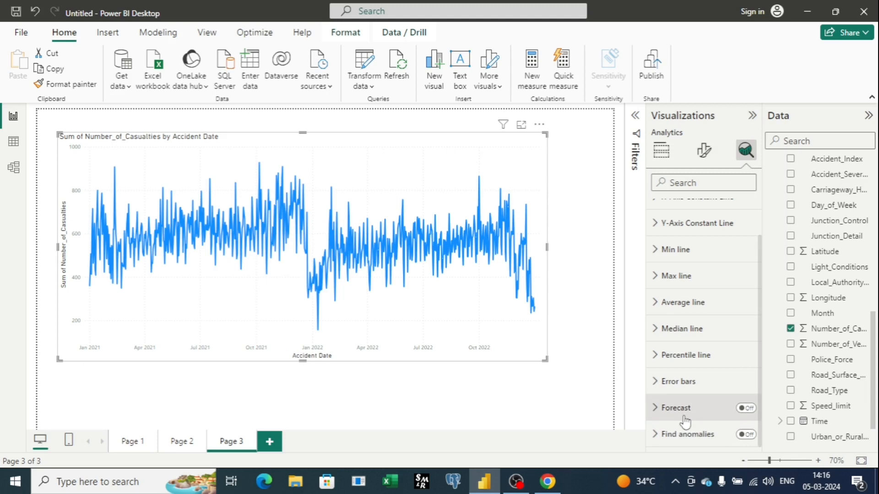
click(743, 409)
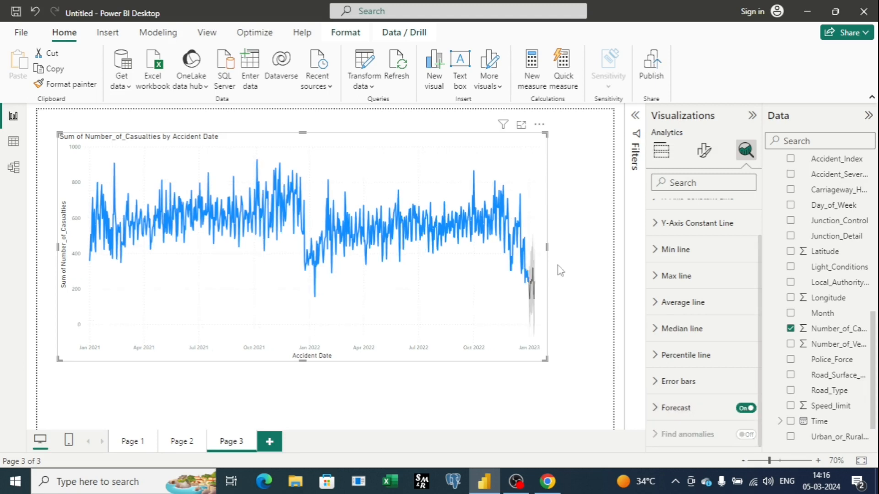
Step: Make the casualties chart wider and taller, and examine its forecast section around January 2023 up close
drag(546, 247, 588, 250)
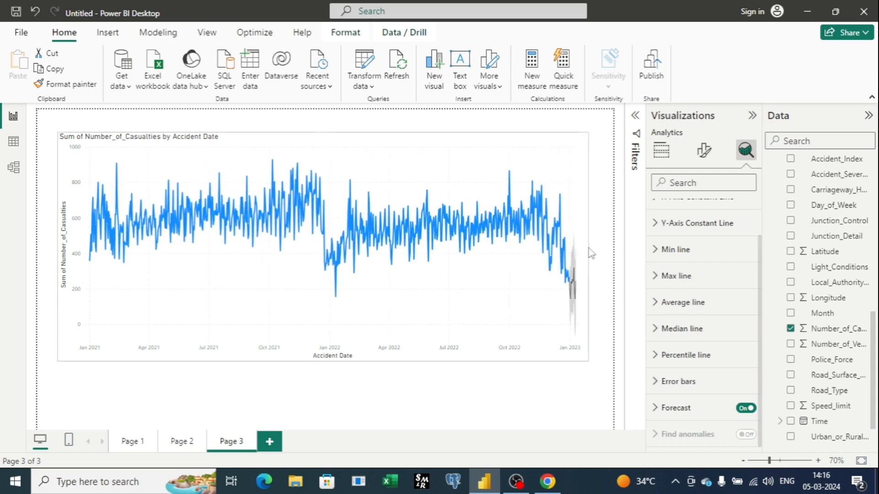
mouse_move(575, 294)
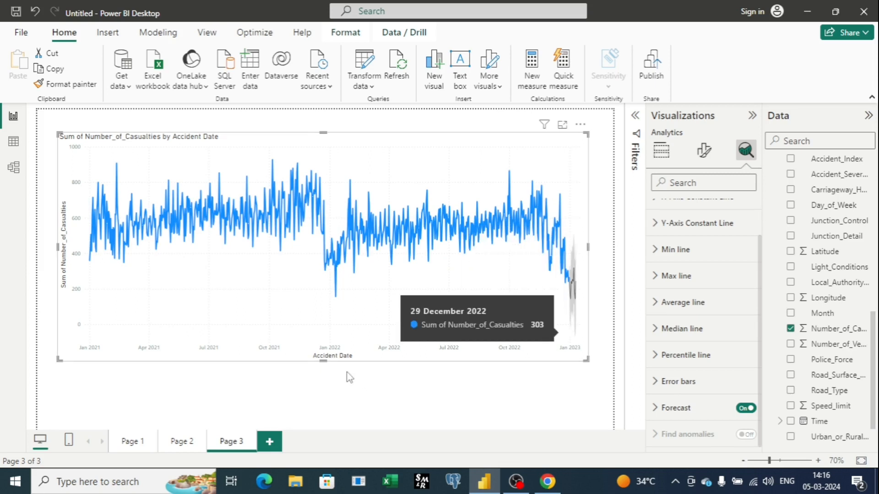
drag(323, 361, 336, 417)
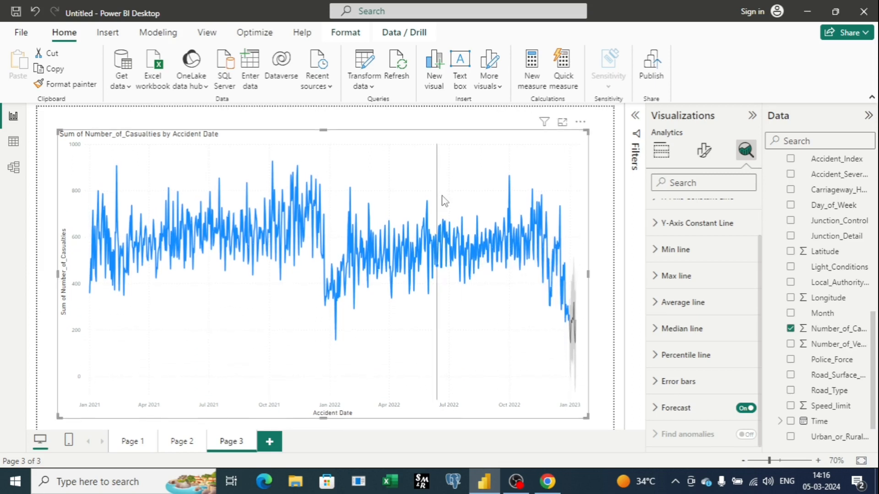
click(818, 462)
click(817, 462)
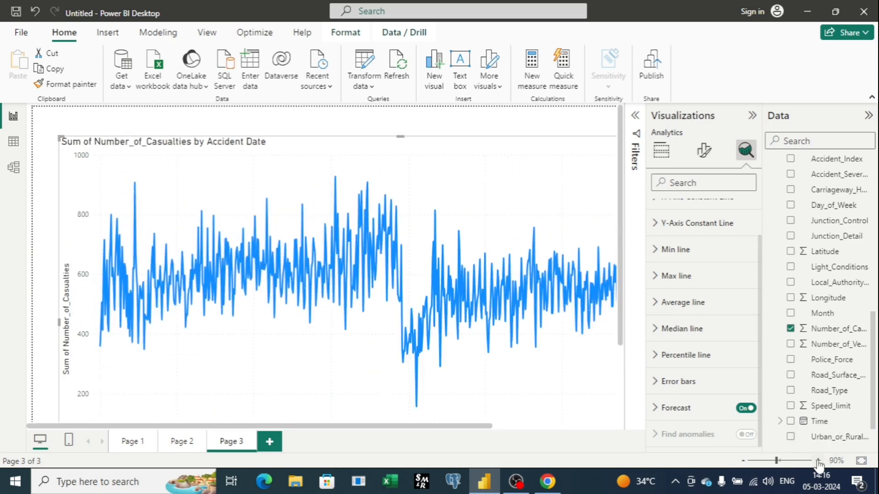
scroll(551, 338, down, 3)
scroll(550, 339, right, 4)
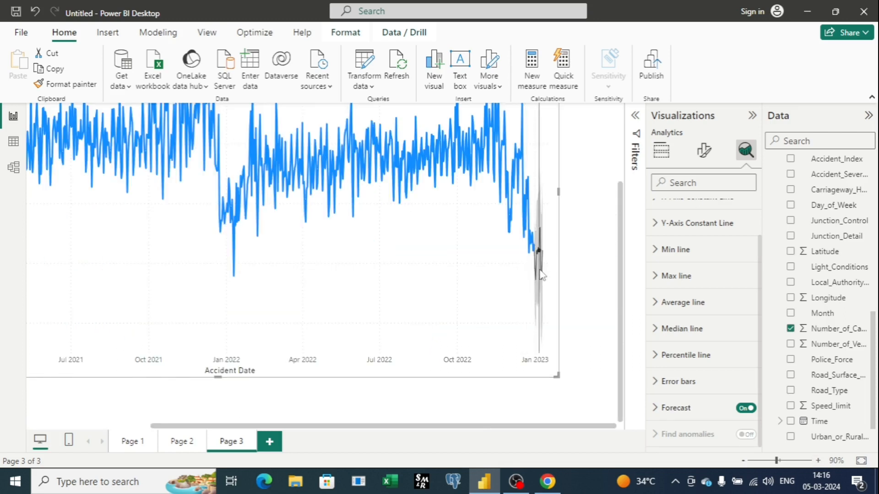
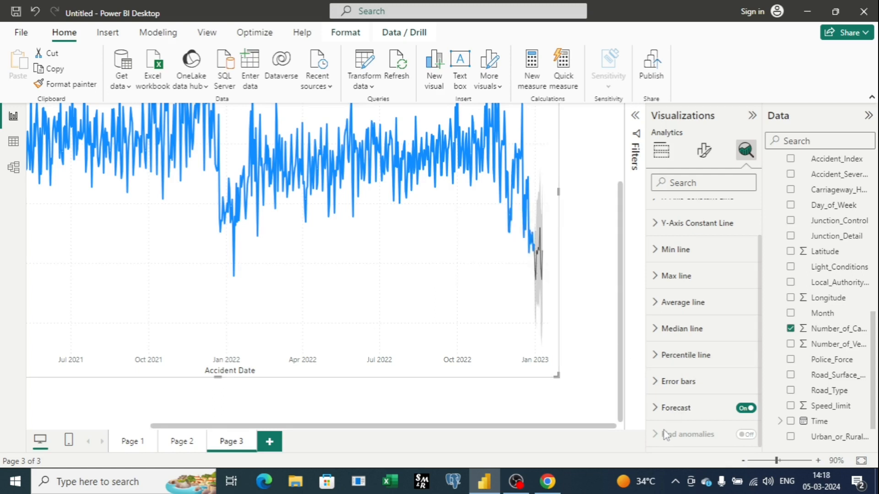
Step: Set the casualties chart's forecast units to Months with a forecast length of 5, and apply the options
click(654, 410)
scroll(710, 314, down, 3)
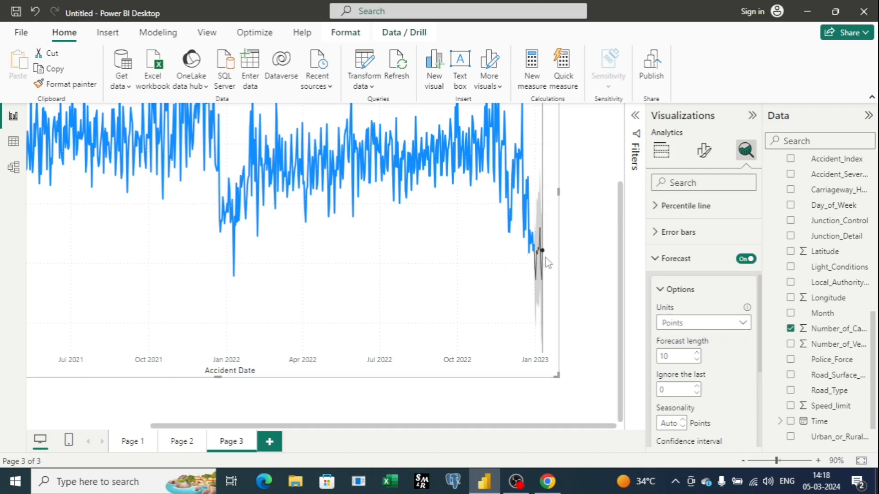
click(744, 324)
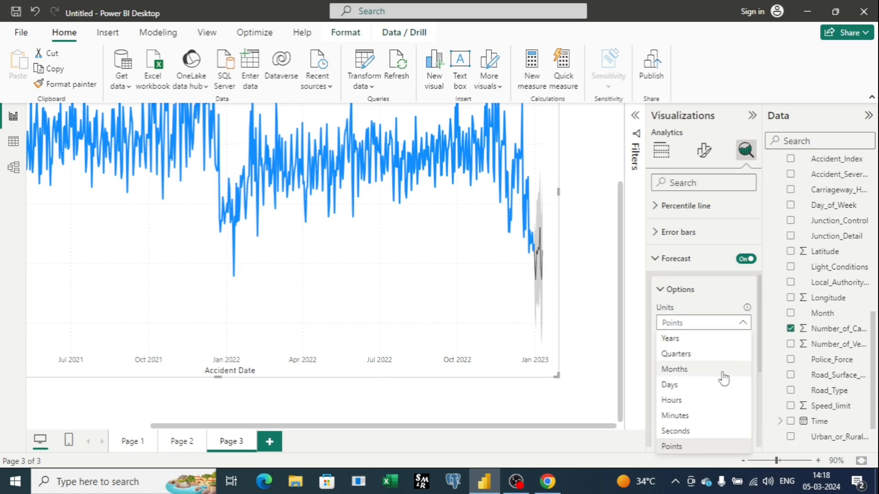
click(687, 369)
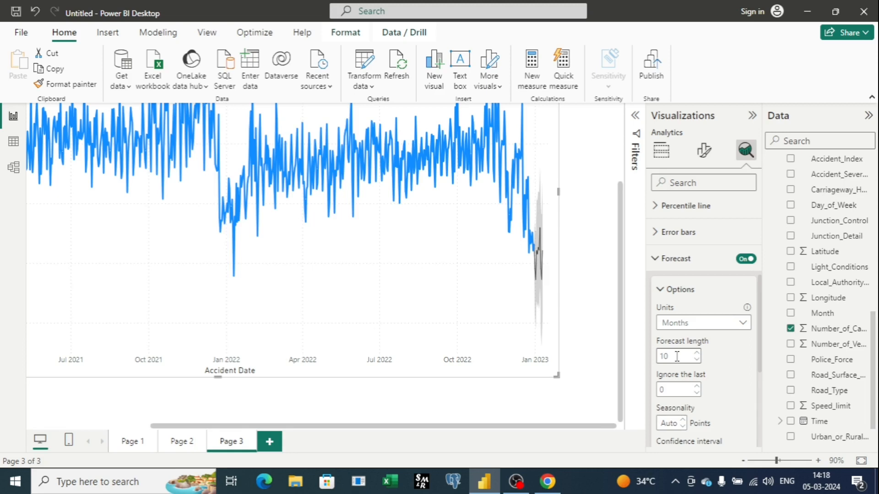
click(696, 352)
double_click(673, 358)
key(BackSpace)
text(5)
scroll(711, 411, down, 3)
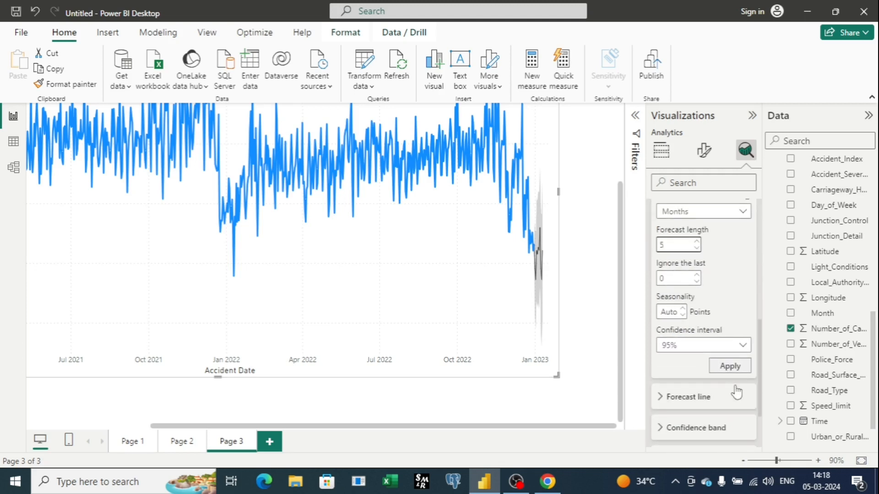
click(730, 367)
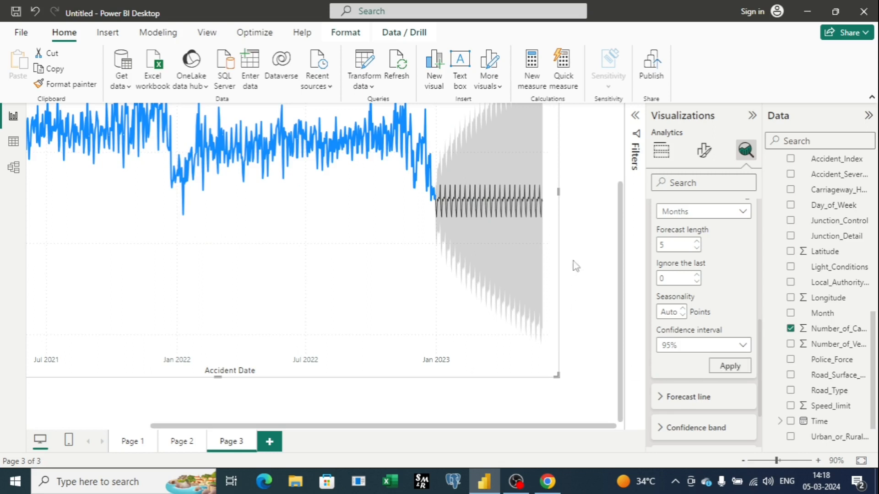
Step: Change the forecast units to Years with a forecast length of 3, and apply the options to the chart
scroll(580, 271, up, 2)
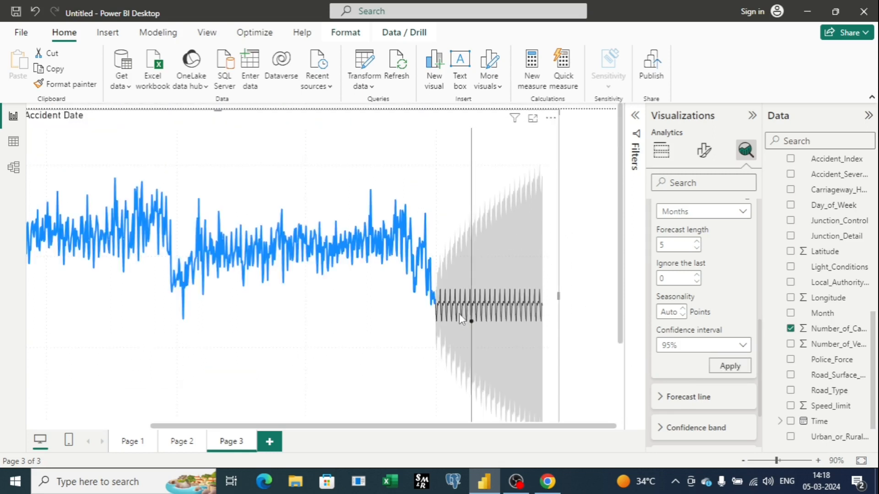
scroll(554, 298, down, 1)
click(743, 461)
mouse_move(458, 236)
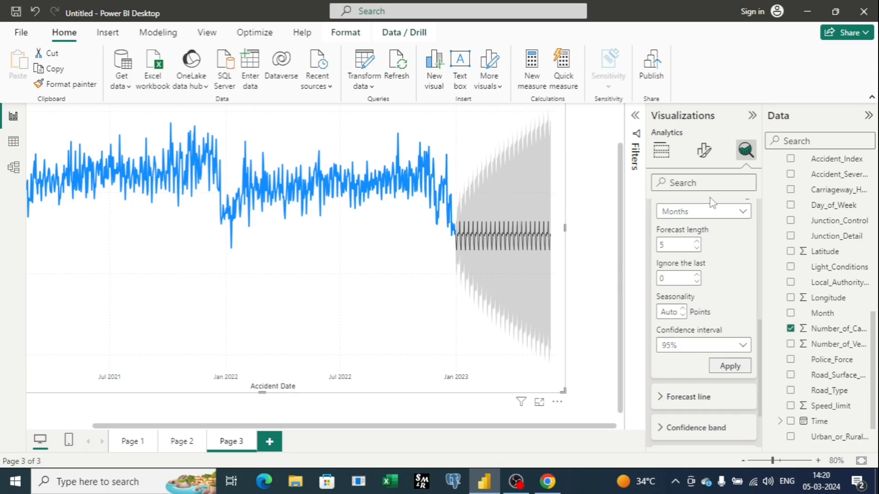
click(743, 213)
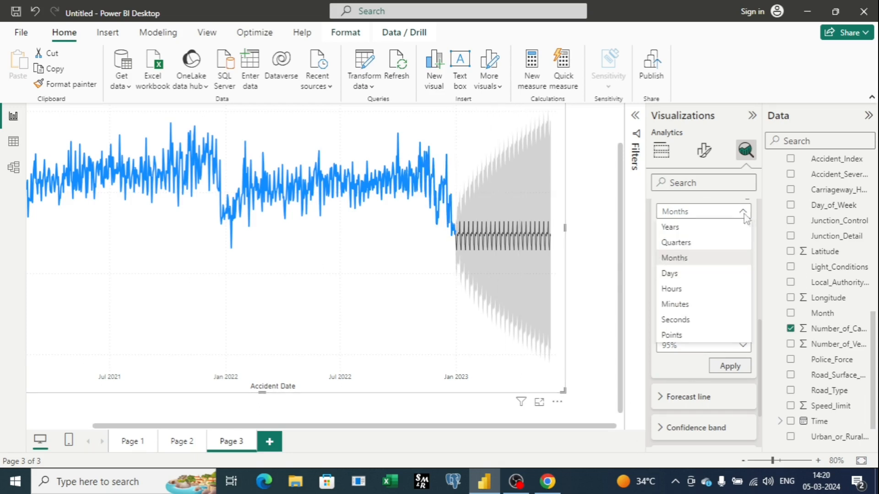
click(715, 229)
double_click(669, 245)
text(3)
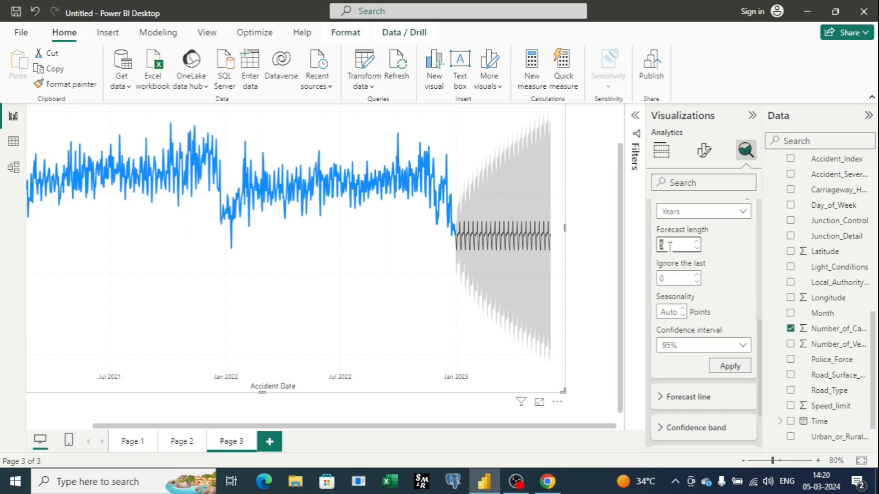
click(730, 366)
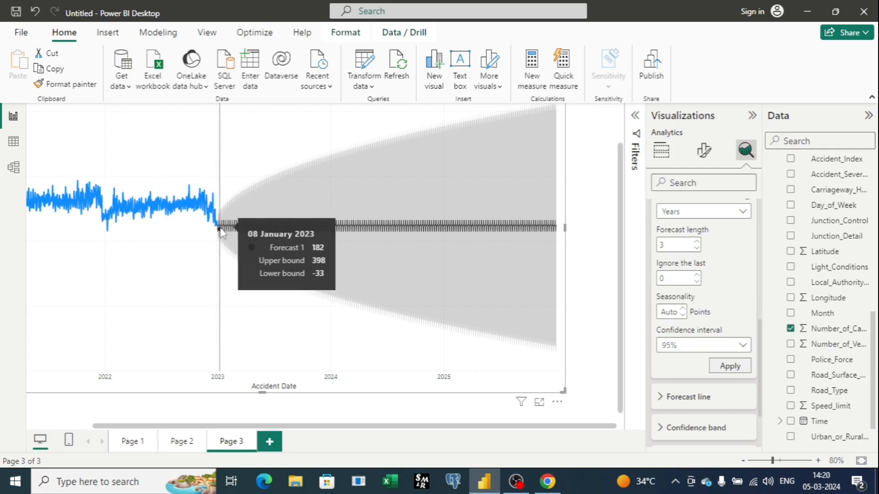
mouse_move(217, 231)
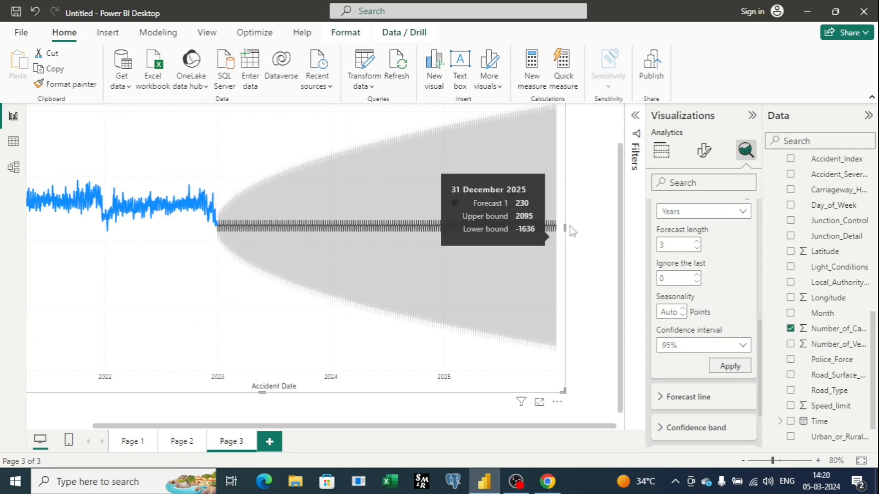
mouse_move(555, 231)
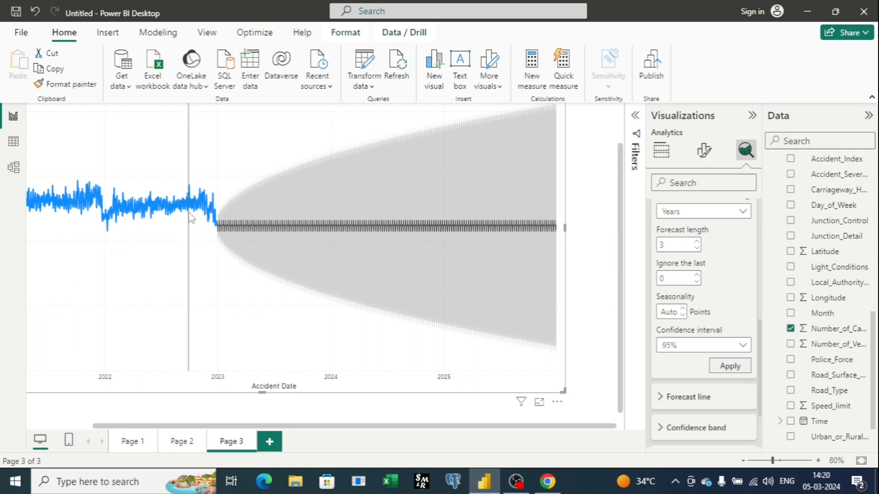
Step: Set the forecast units to Months with a length of 10, ignoring the last 3 months of data, and apply the options
mouse_move(191, 218)
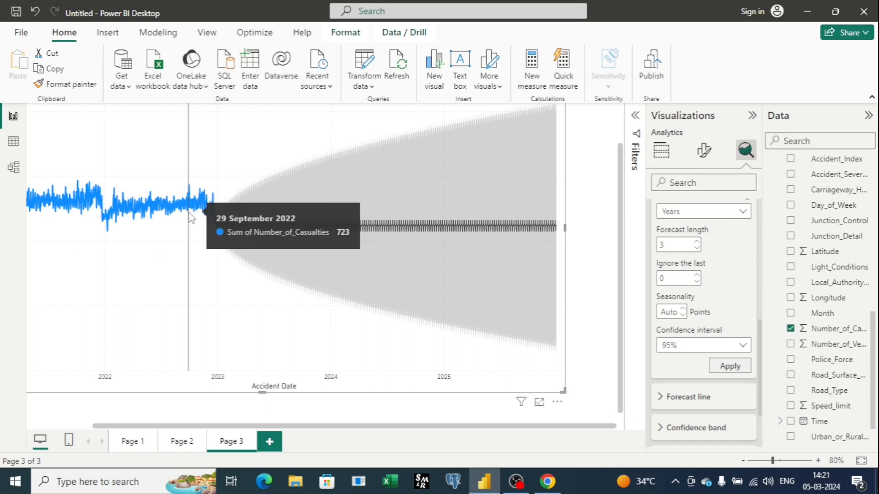
click(668, 277)
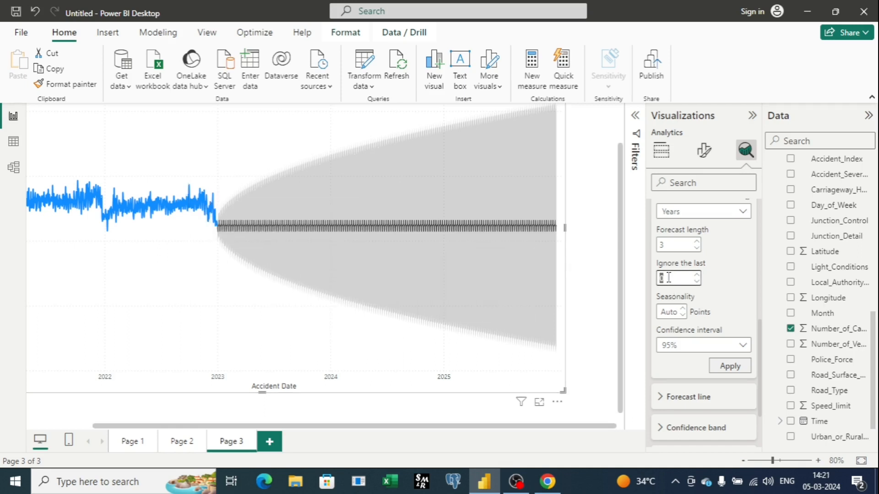
click(742, 210)
click(701, 257)
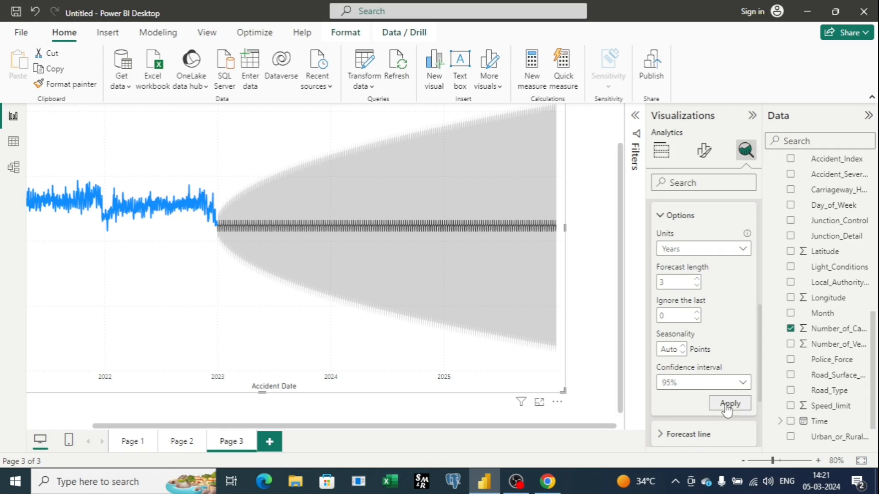
mouse_move(211, 203)
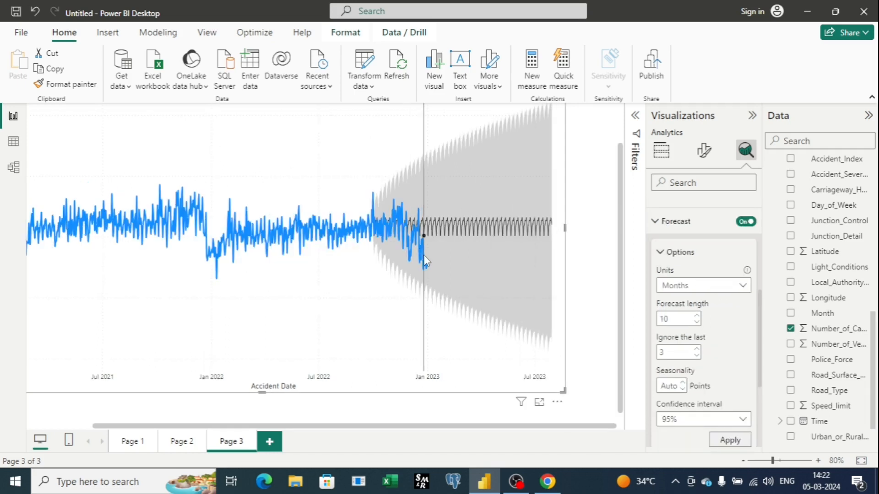
mouse_move(425, 256)
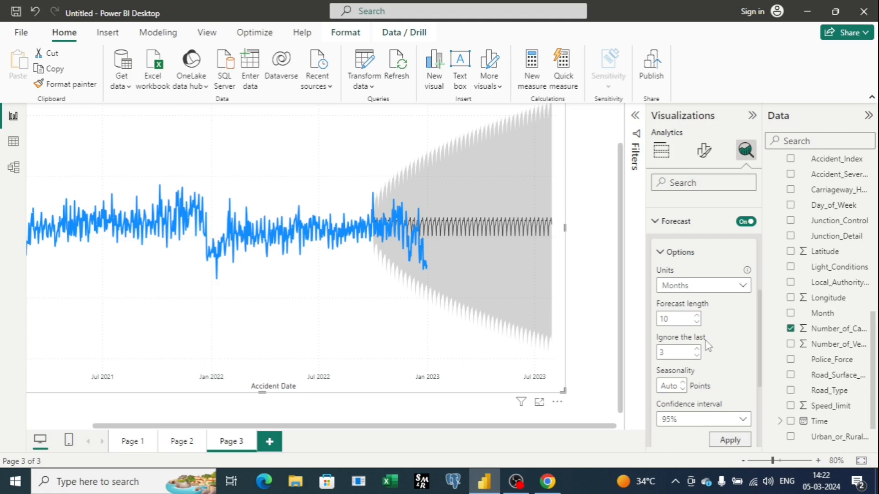
mouse_move(370, 230)
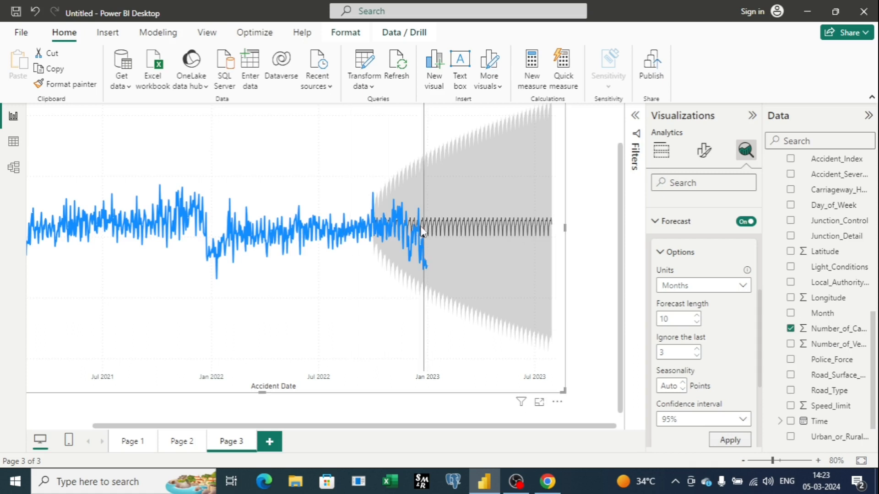
mouse_move(411, 228)
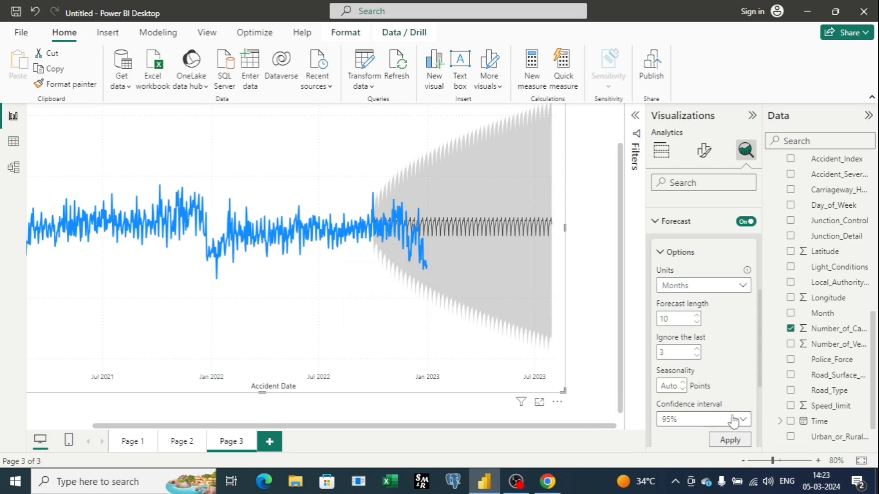
Step: Set the forecast's confidence interval to 75% and apply it to the casualties chart
scroll(734, 420, down, 1)
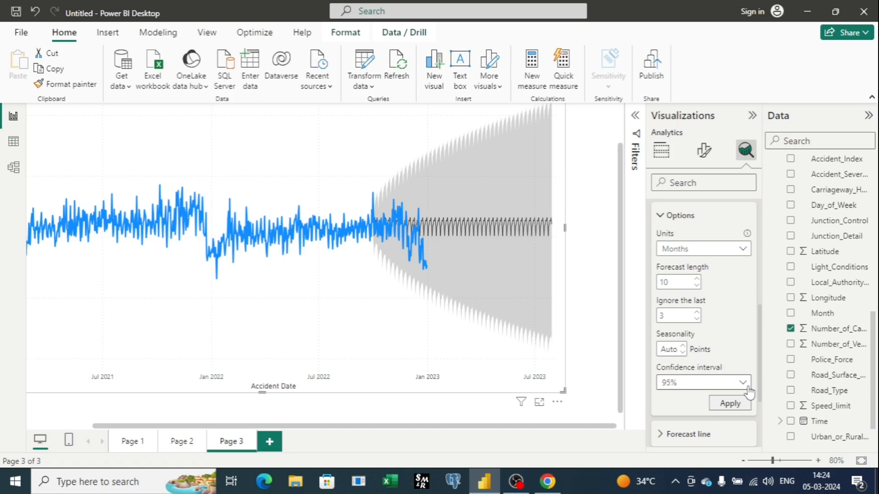
click(749, 392)
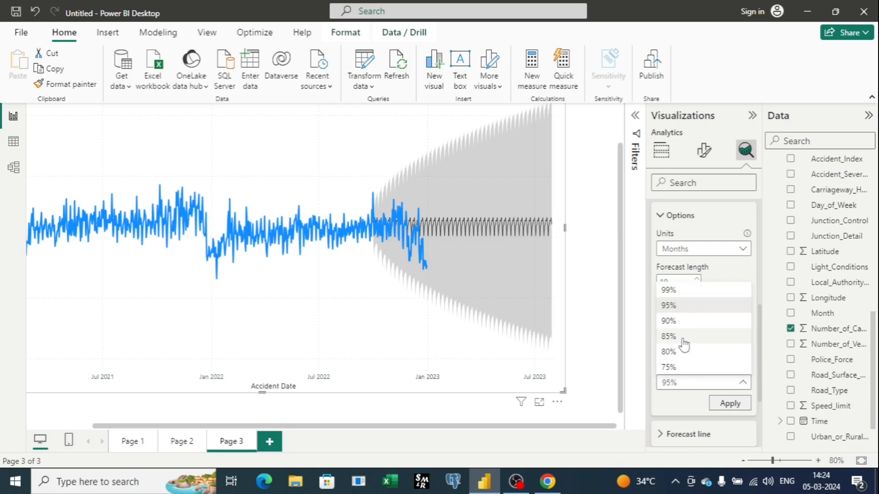
click(683, 367)
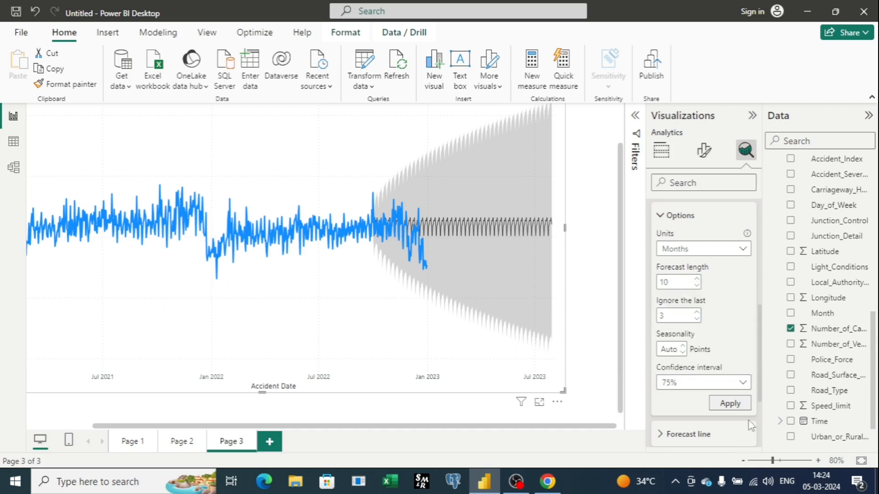
click(730, 404)
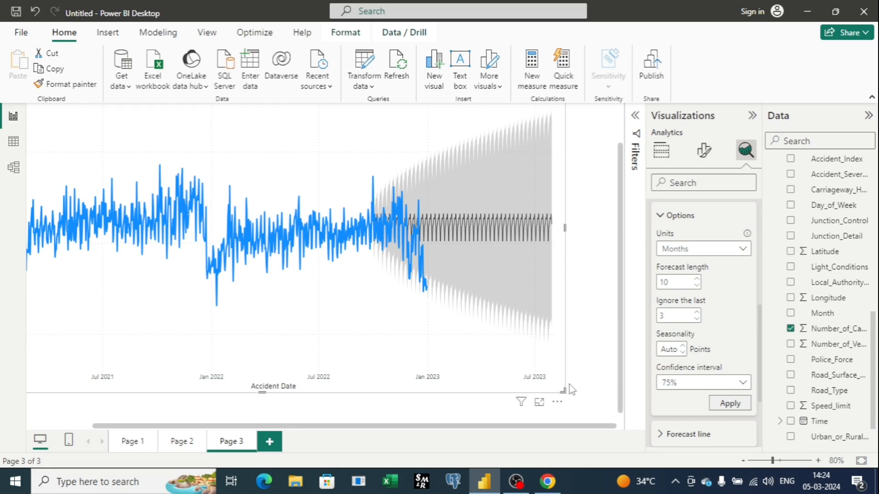
Step: Apply a 99% confidence interval and a forecast length of 3 months to the casualties forecast
click(742, 383)
click(668, 290)
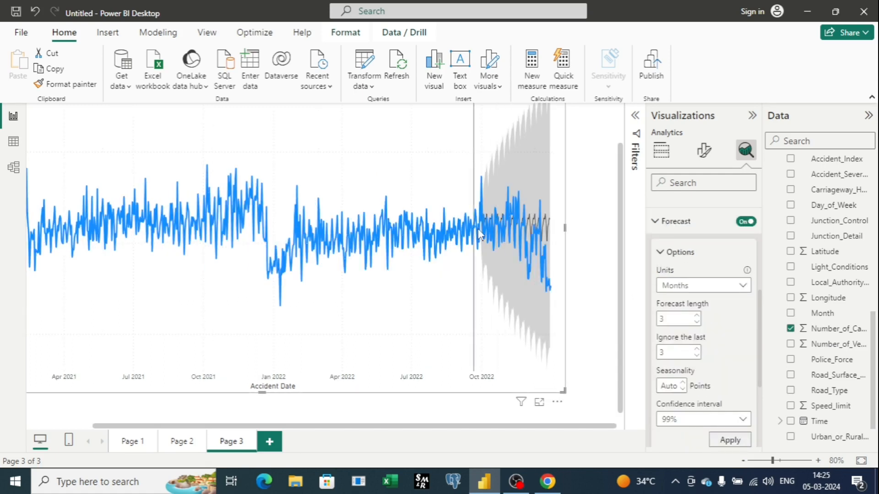
mouse_move(520, 152)
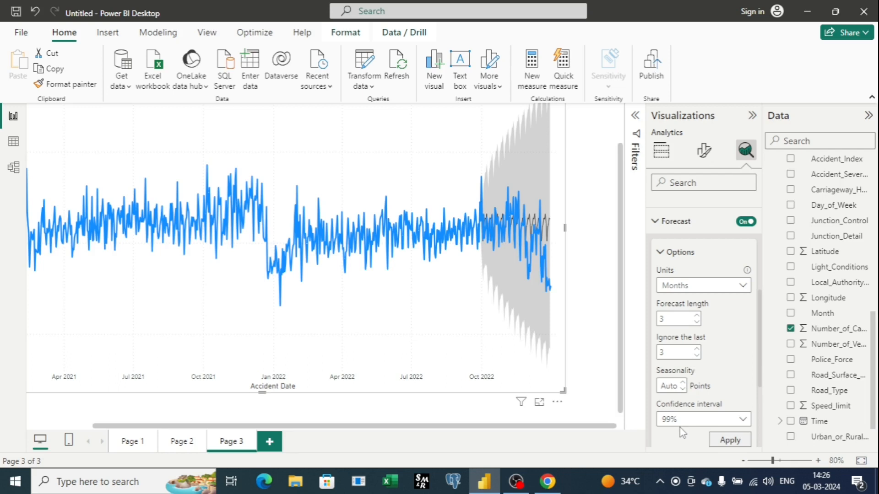
Step: Set the forecast's confidence interval to 85% and apply the change
click(741, 422)
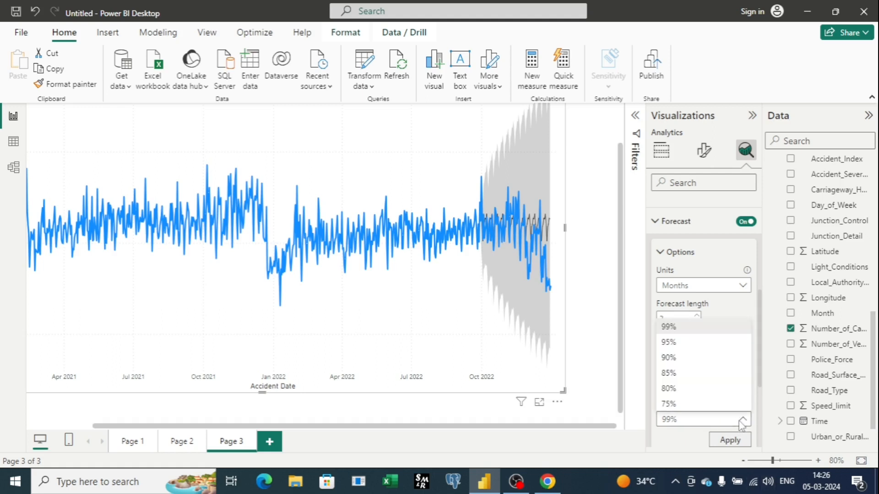
click(686, 374)
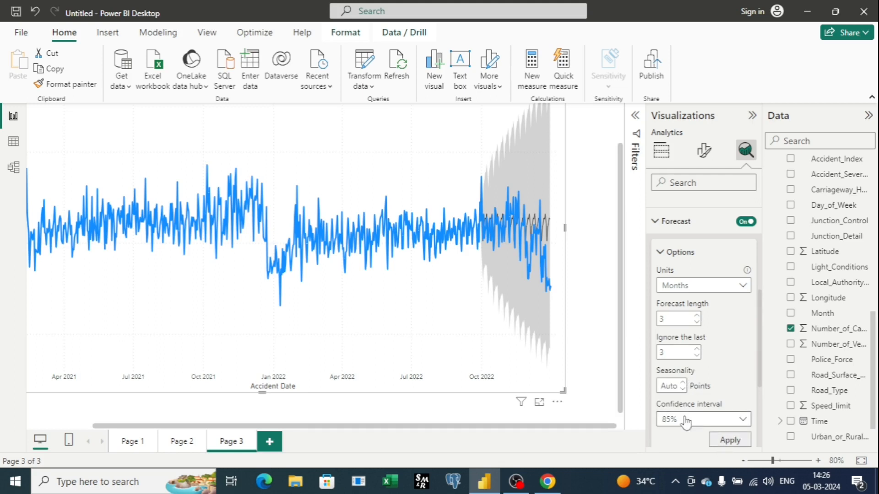
click(730, 443)
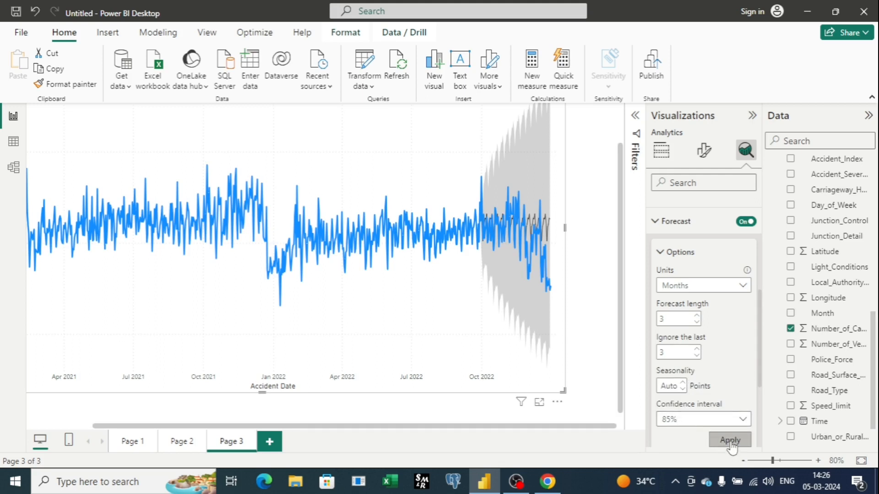